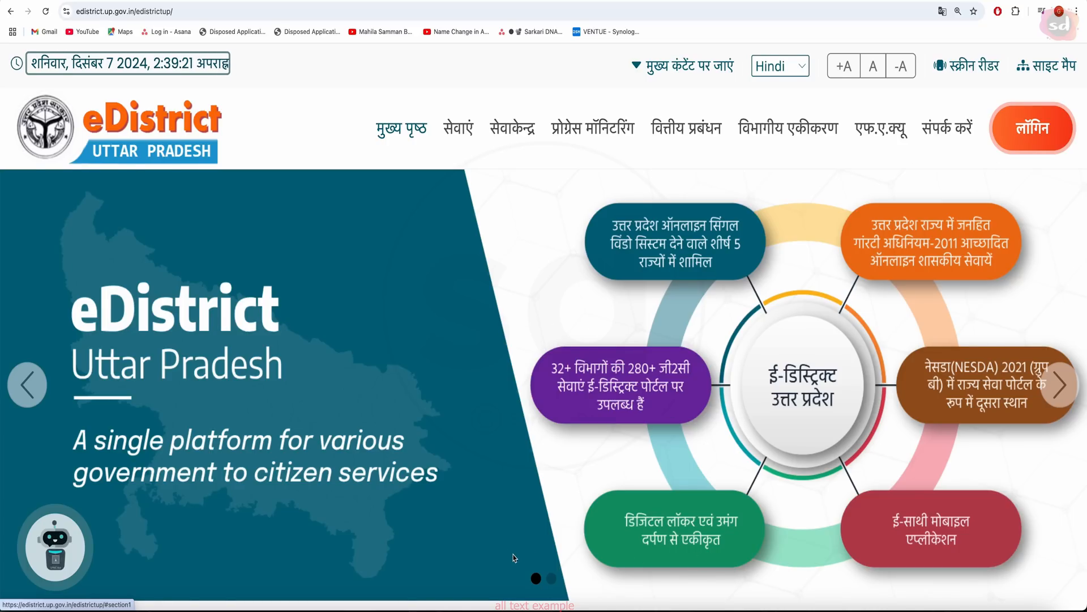
Scroll down the eDistrict Uttar Pradesh home page to view its quick links
scroll(514, 558, "down", 5)
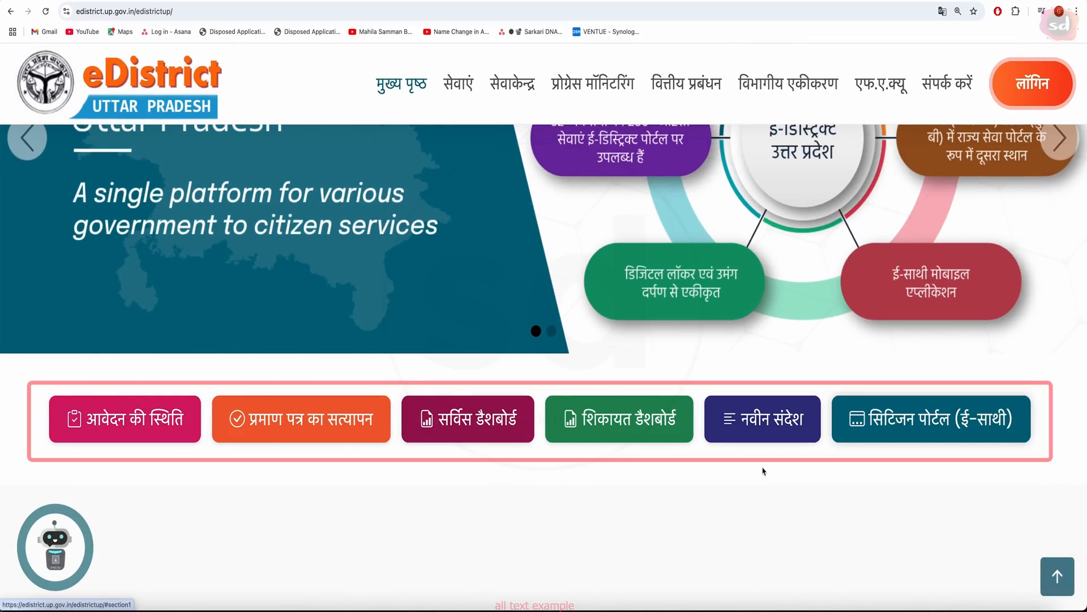
scroll(762, 470, "down", 4)
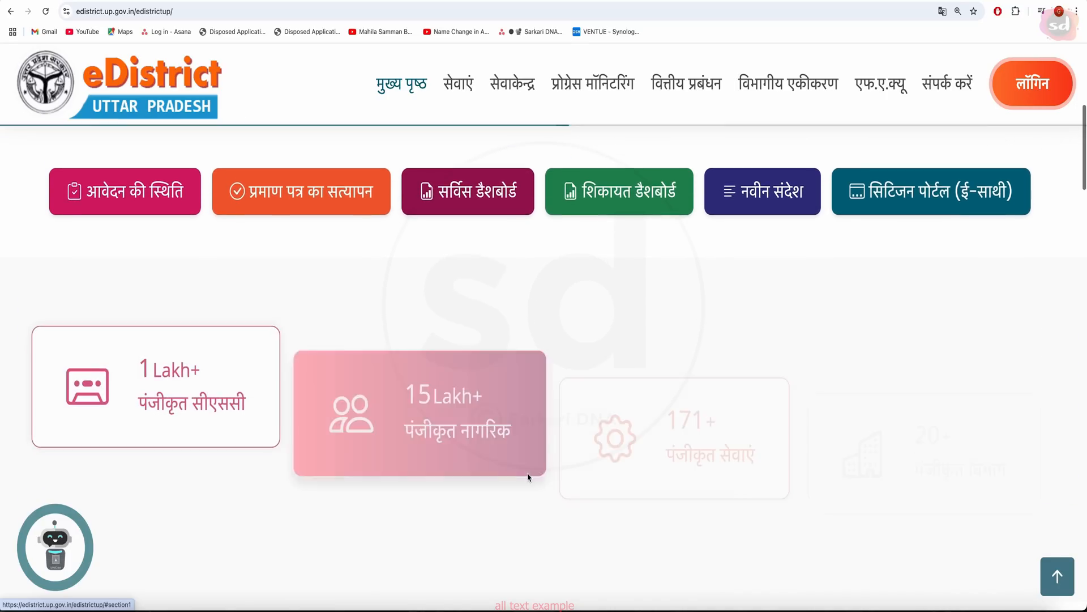
scroll(437, 461, "down", 6)
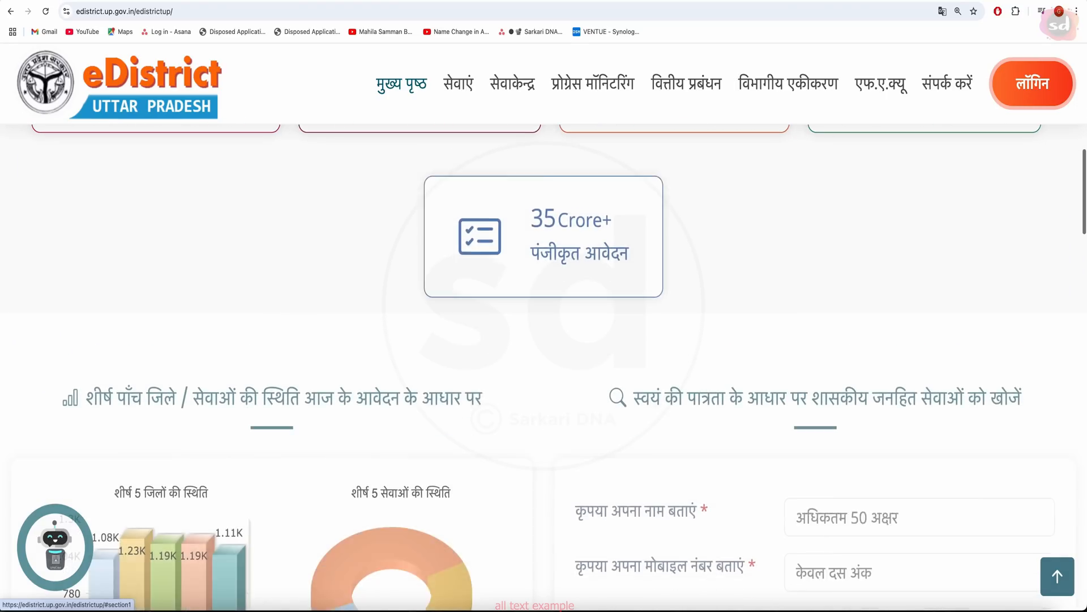
scroll(541, 436, "down", 9)
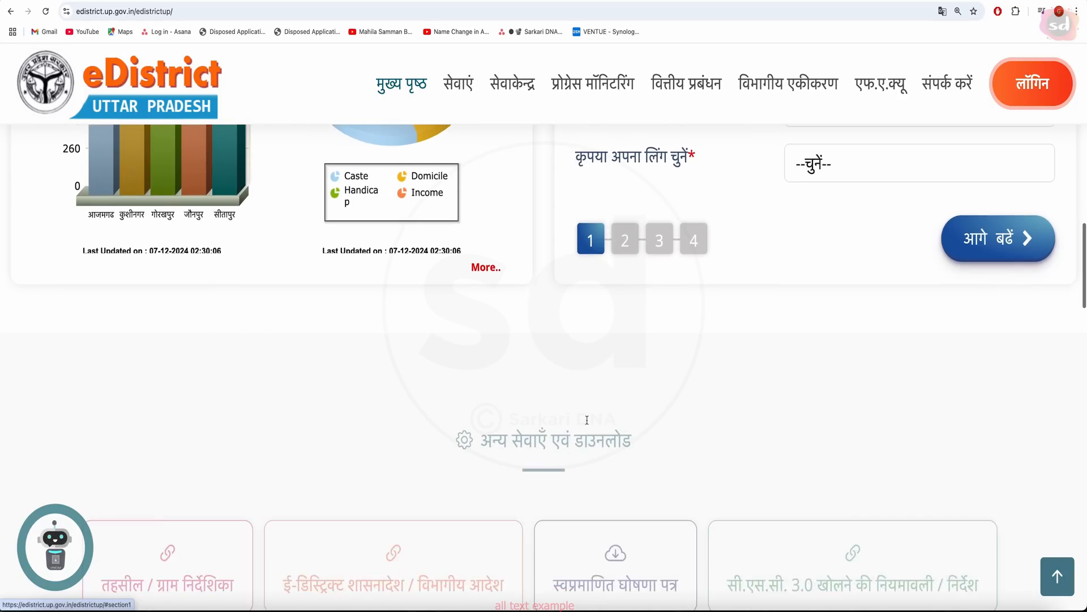
scroll(587, 420, "down", 5)
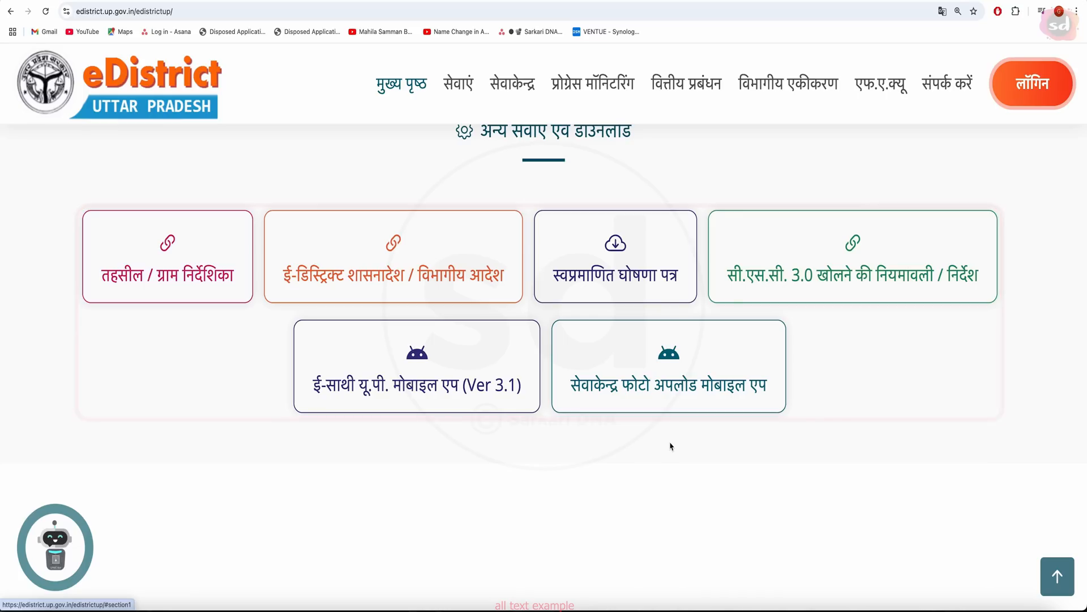
scroll(602, 440, "down", 8)
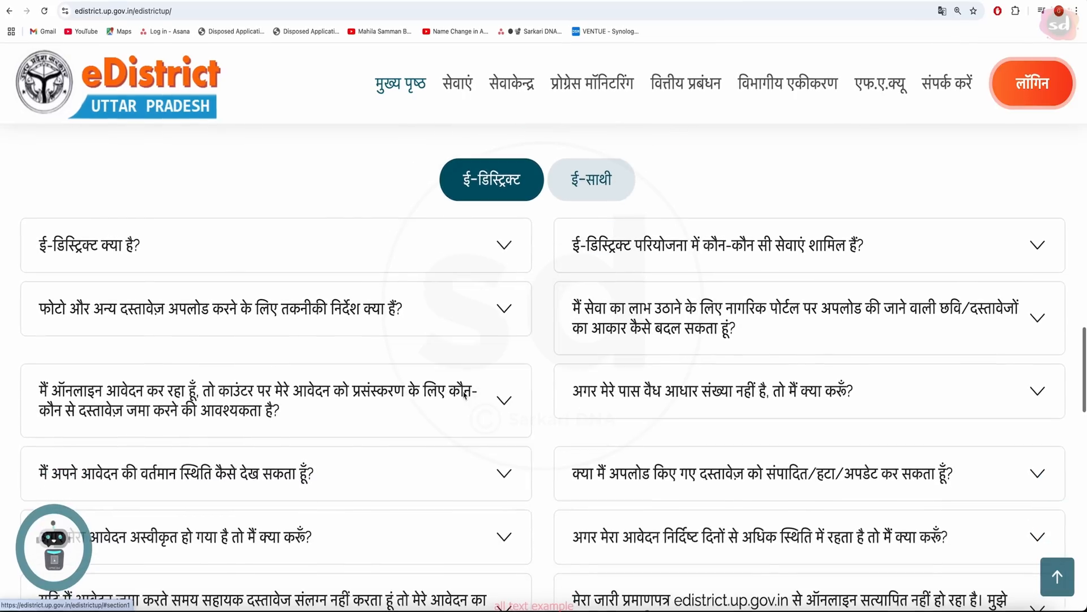
scroll(464, 395, "down", 7)
scroll(652, 378, "up", 10)
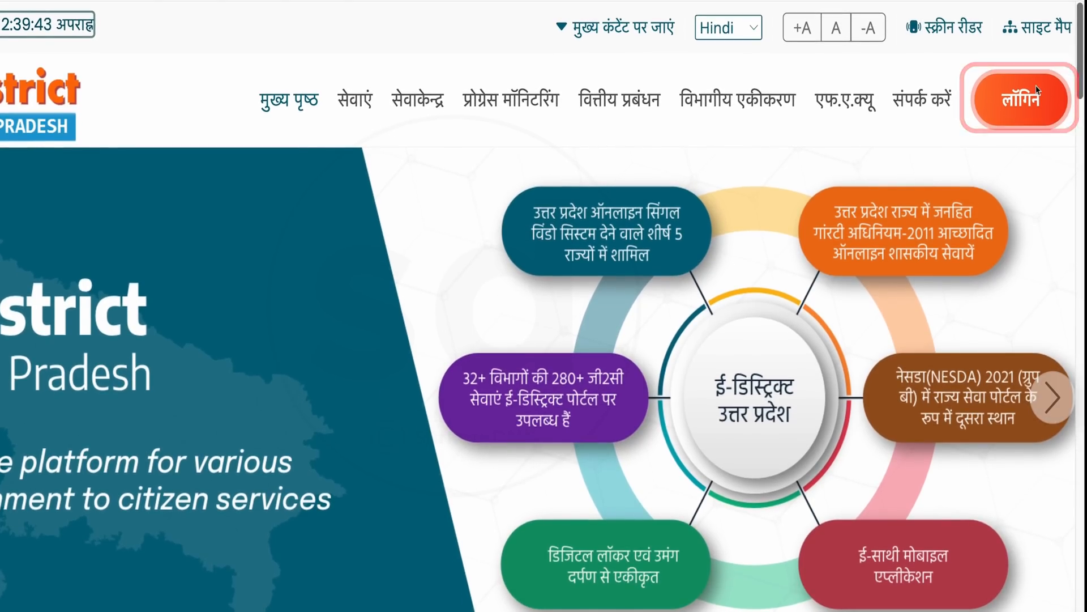
Choose सिटिजन लॉगिन (ई-साथी) from the लॉगिन menu, then open new-user registration
left_click(1013, 102)
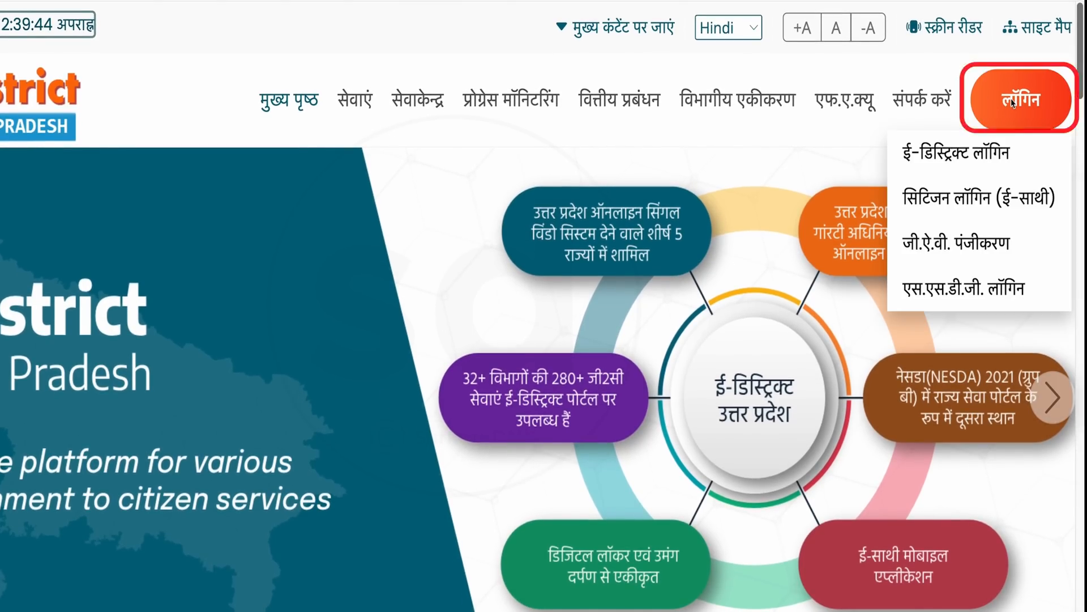
left_click(981, 204)
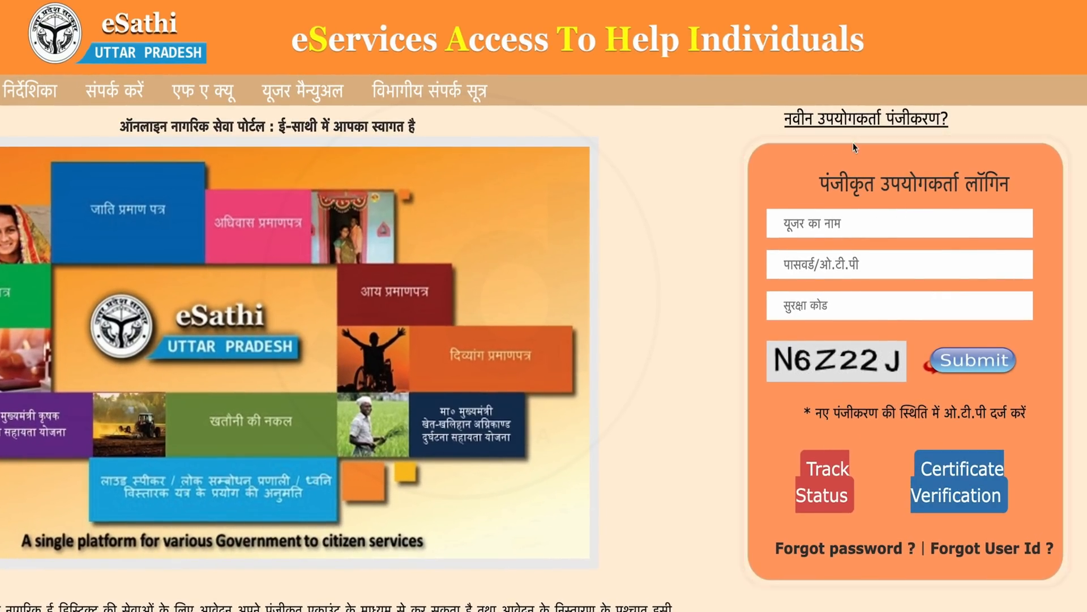
left_click(834, 119)
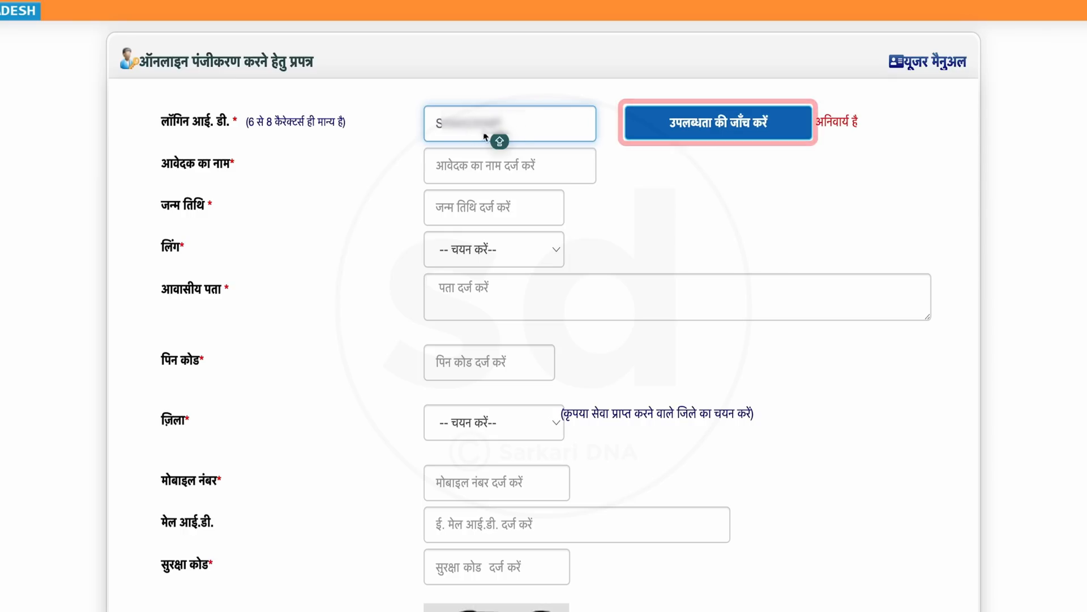
Check that the entered login ID is available and dismiss the confirmation alert
left_click(690, 132)
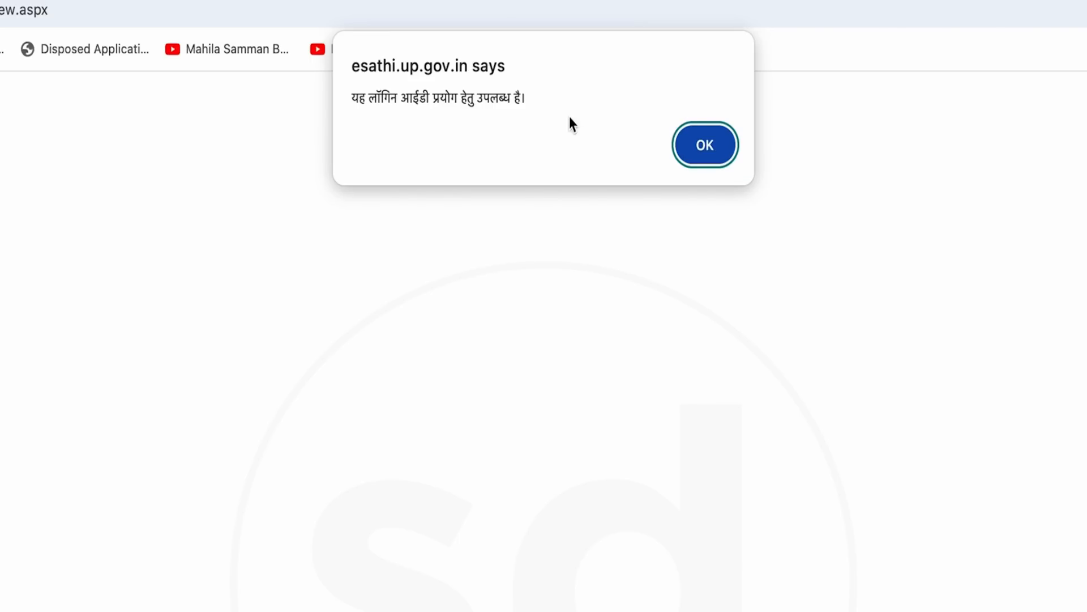
left_click(690, 154)
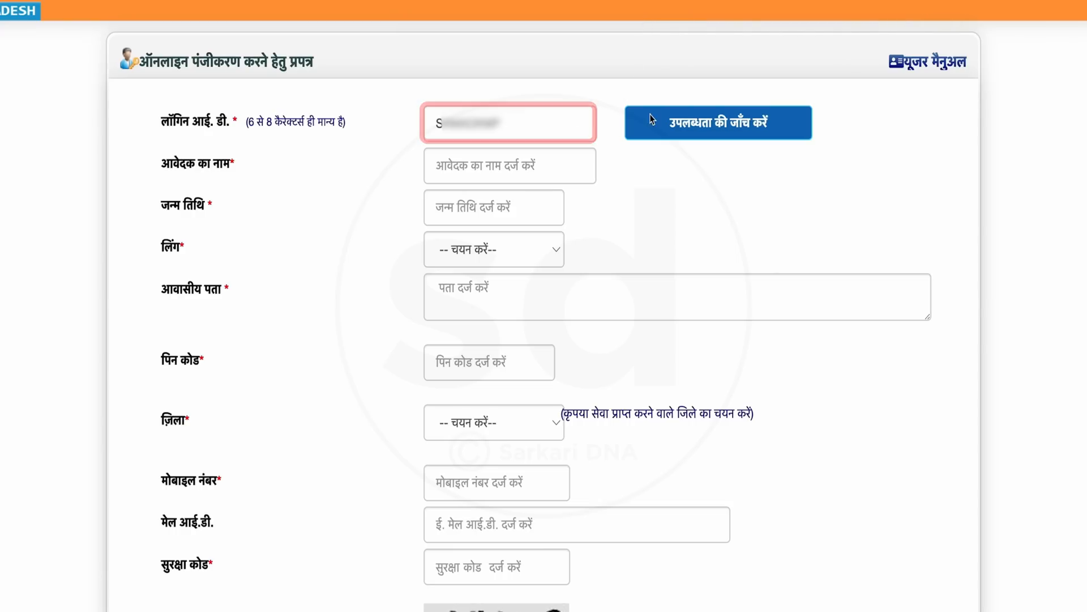
Enter the applicant's full name, date of birth, gender पुरुष and residential address
left_click(499, 171)
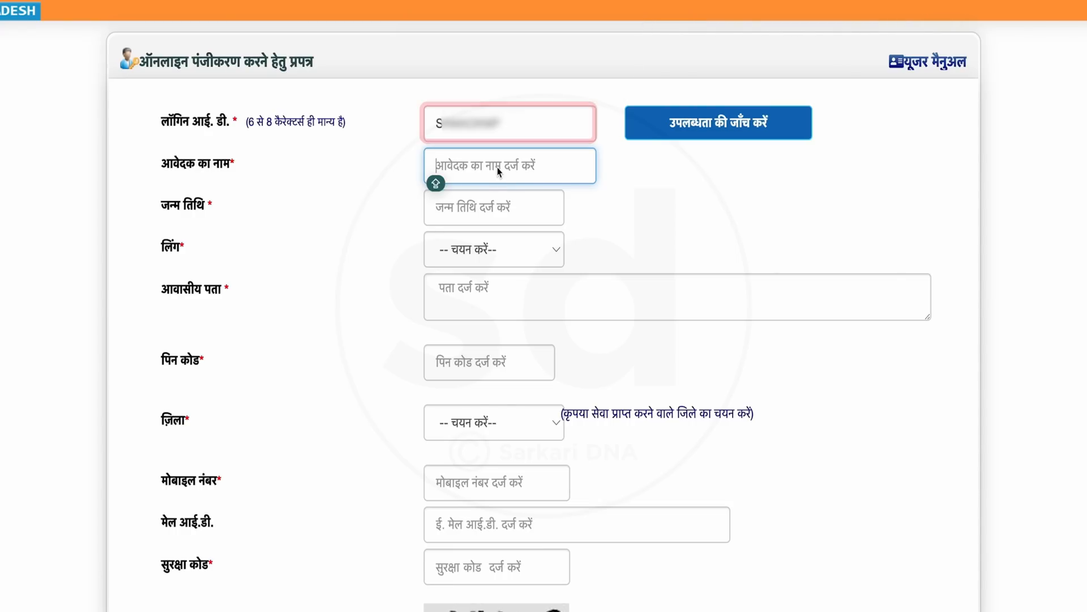
type("A")
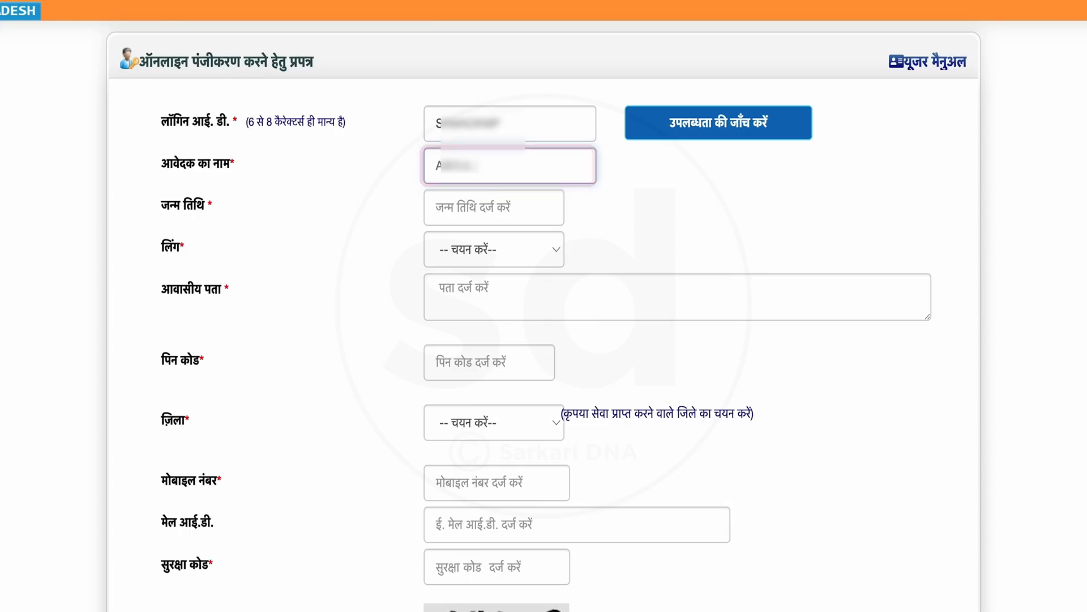
type(" Kumar")
key("Tab")
type("0")
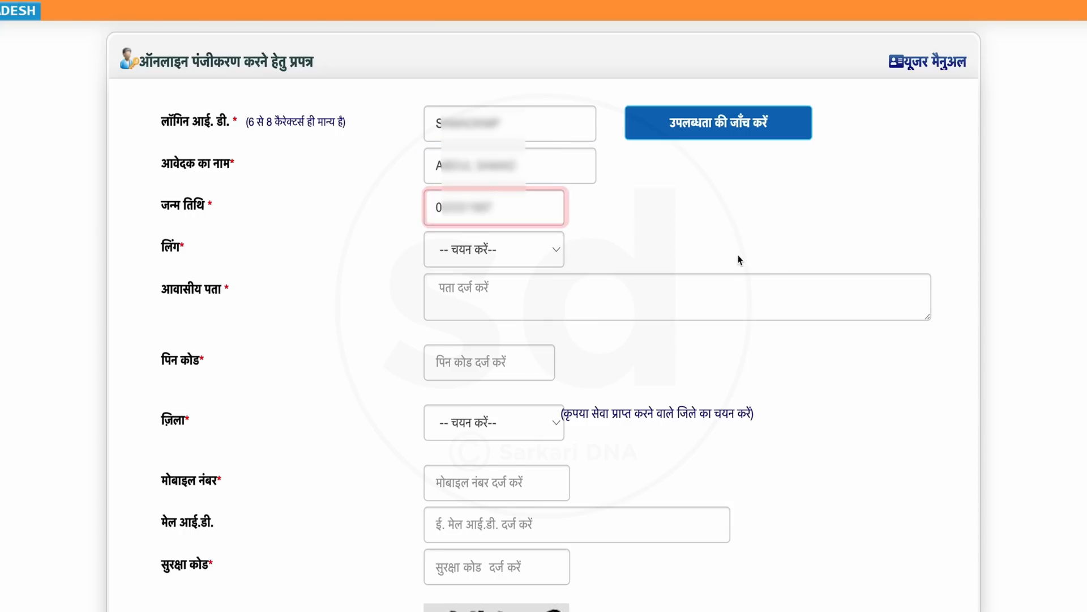
left_click(494, 249)
left_click(487, 270)
left_click(516, 297)
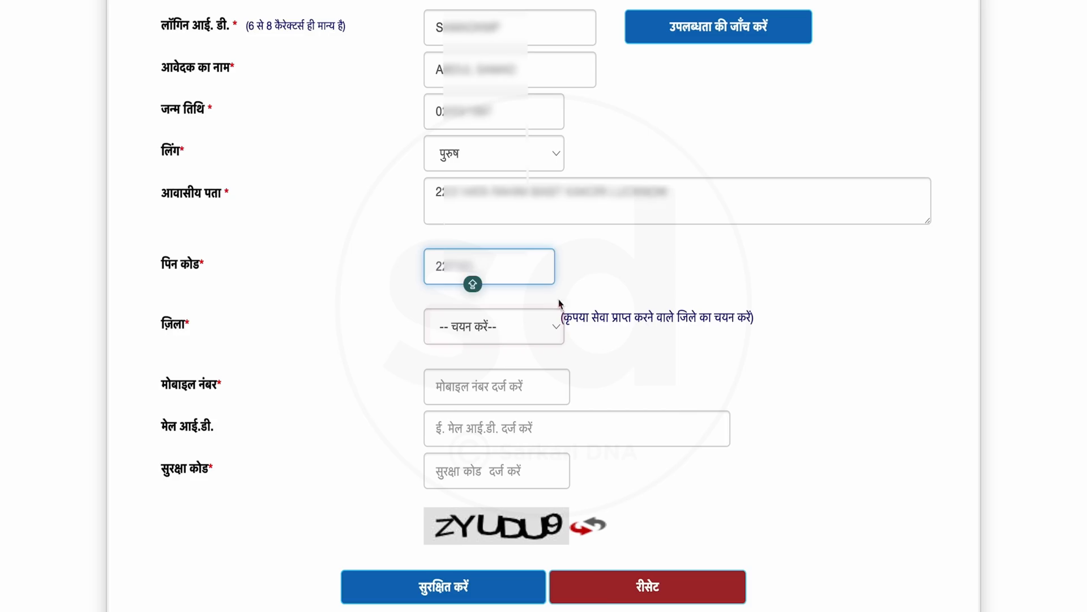
Set district लखनऊ, add the mobile number and security code, and save the registration
left_click(522, 328)
left_click(492, 430)
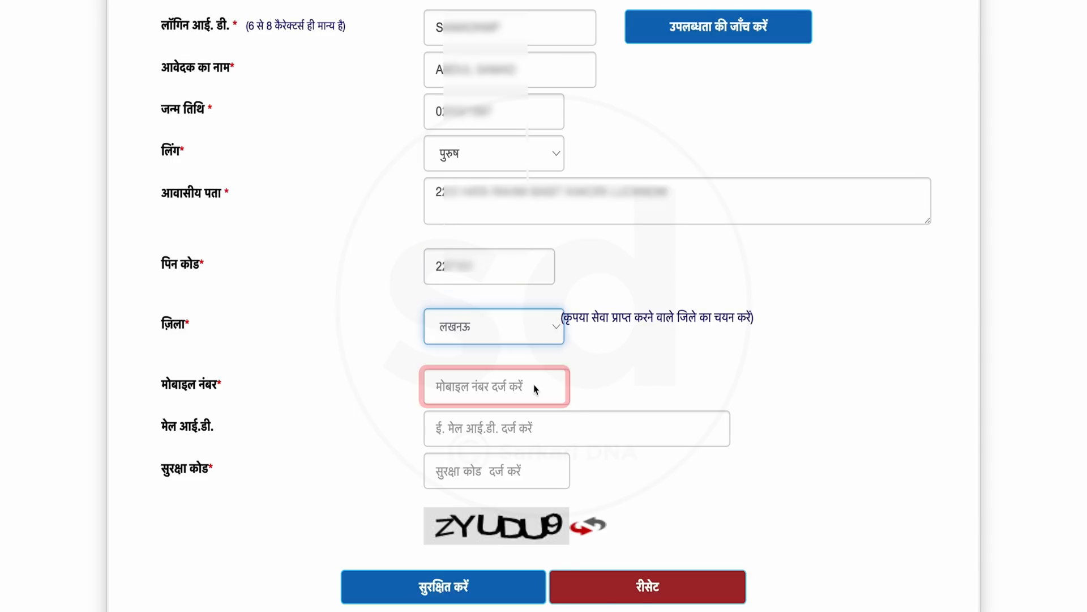
left_click(488, 386)
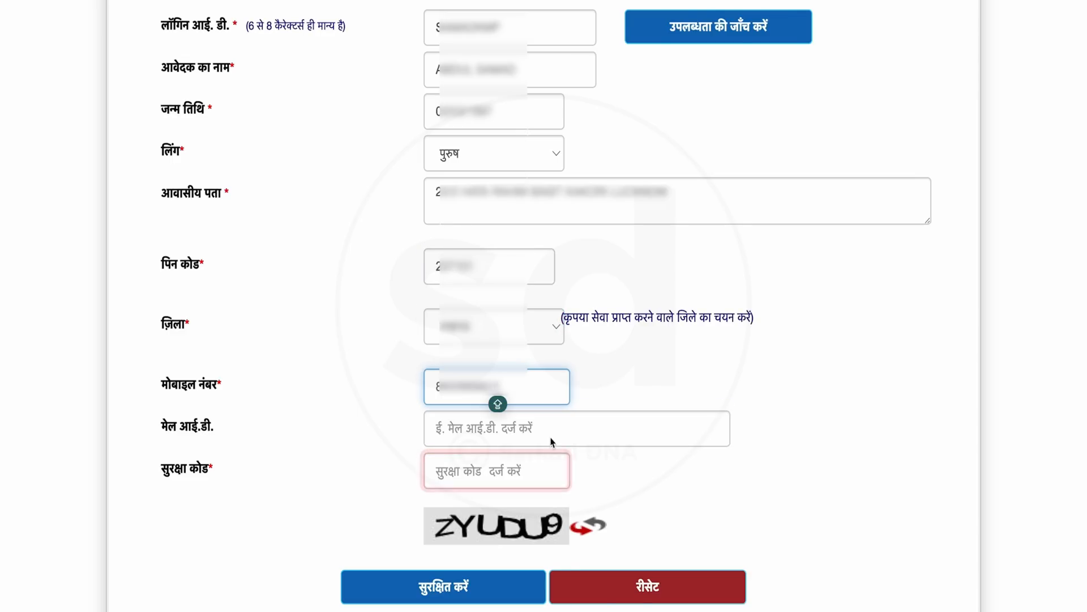
left_click(501, 470)
type("ZYUDU9")
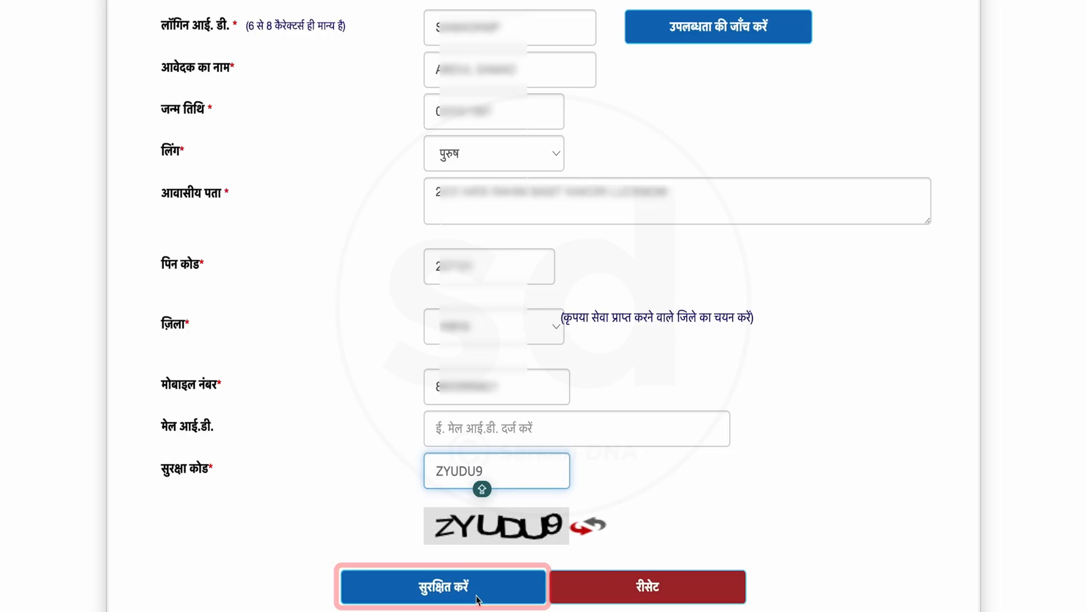
left_click(477, 598)
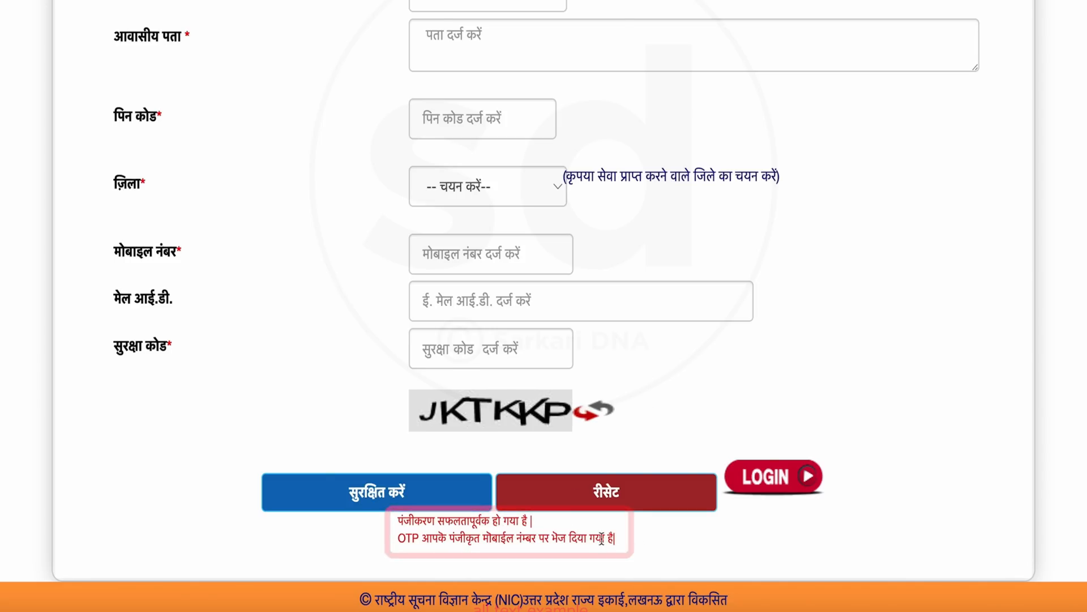
left_click(769, 478)
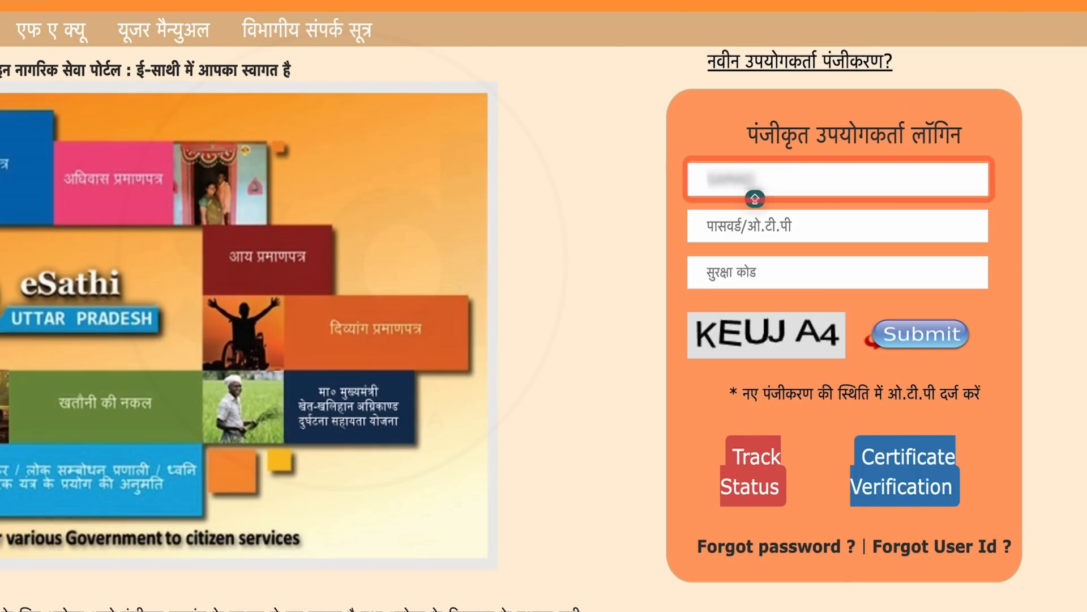
Sign in to eSathi with the login ID, account password and displayed security code
type("com")
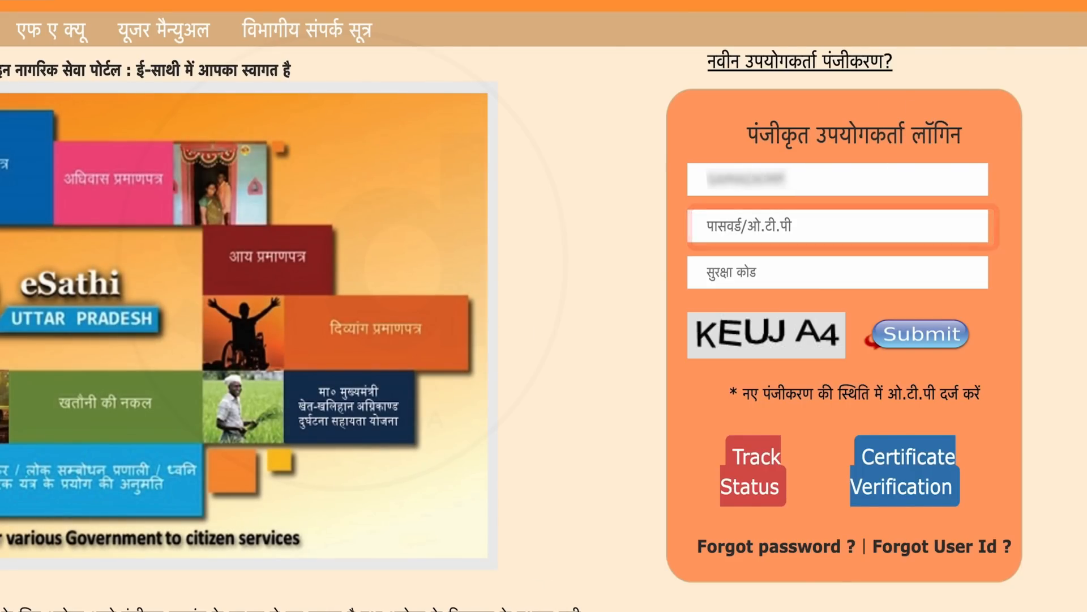
left_click(841, 232)
type("••••••••")
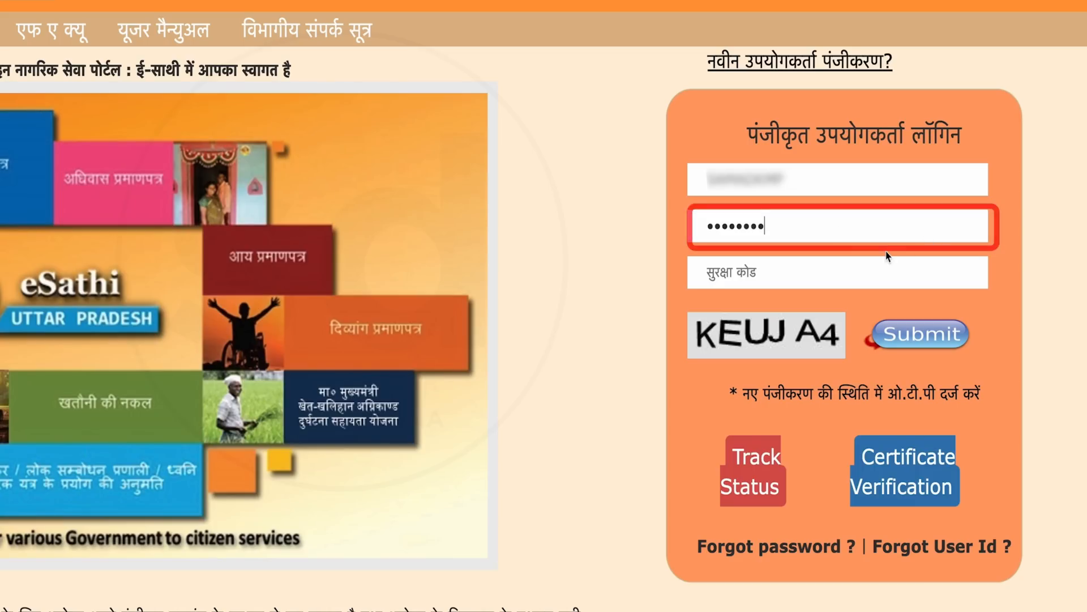
left_click(842, 273)
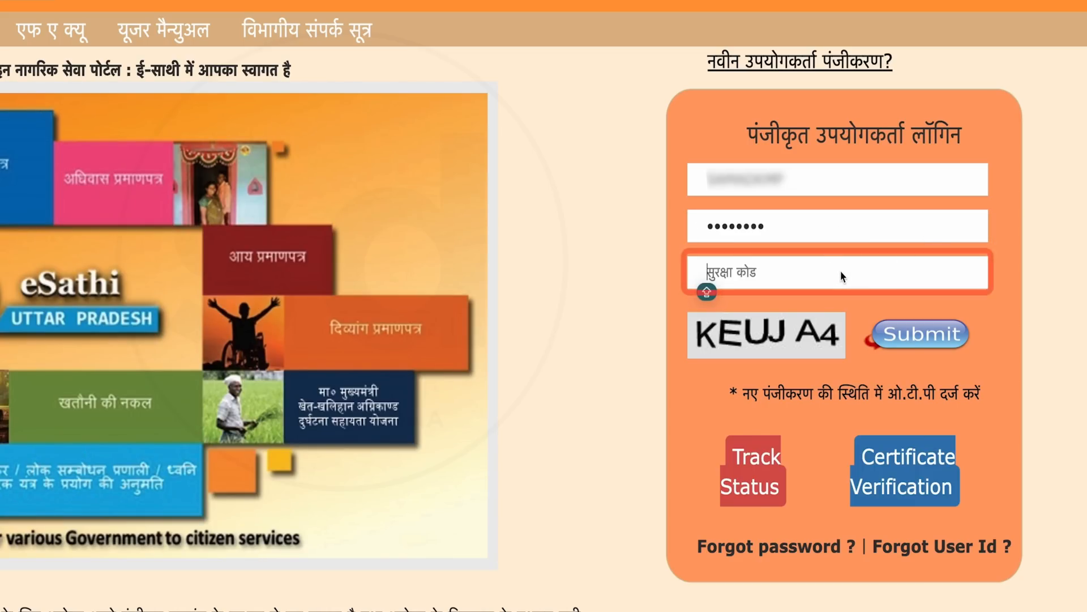
type("KEU")
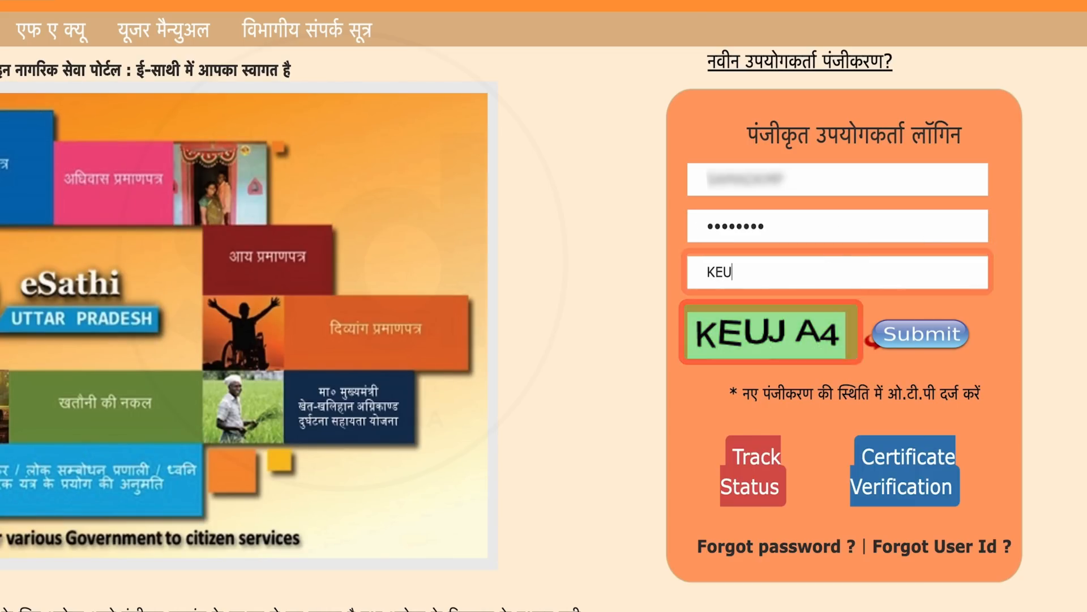
type("JA4")
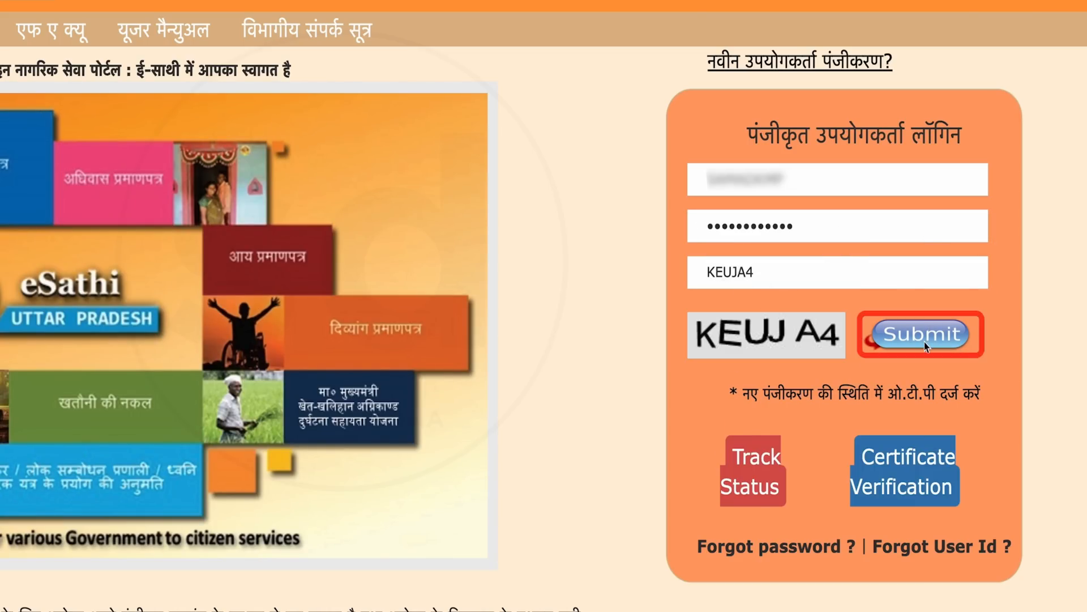
left_click(927, 346)
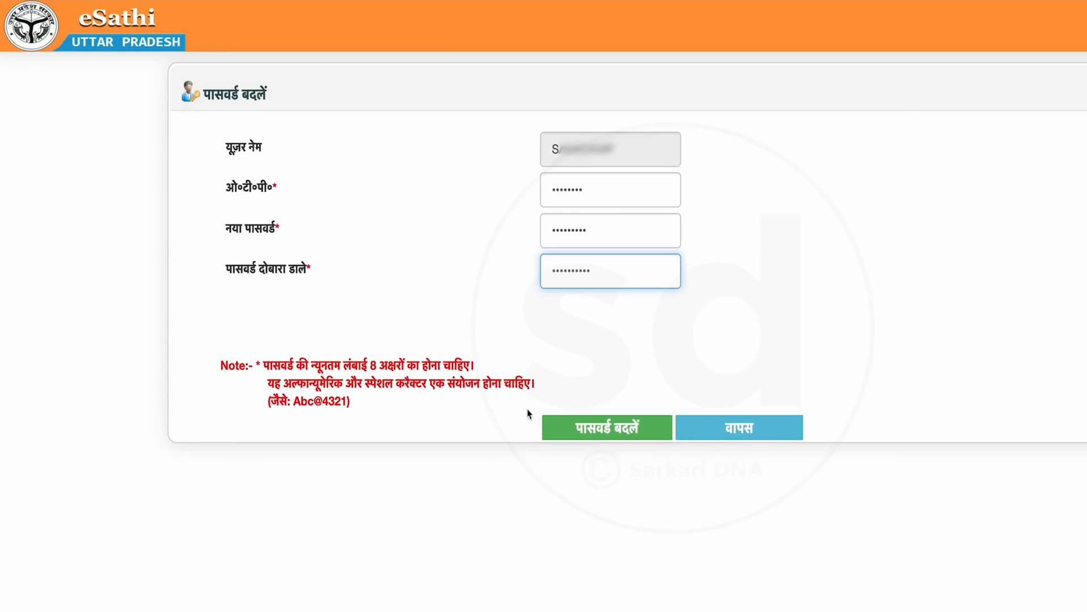
Save the new password on the पासवर्ड बदलें form
left_click(771, 434)
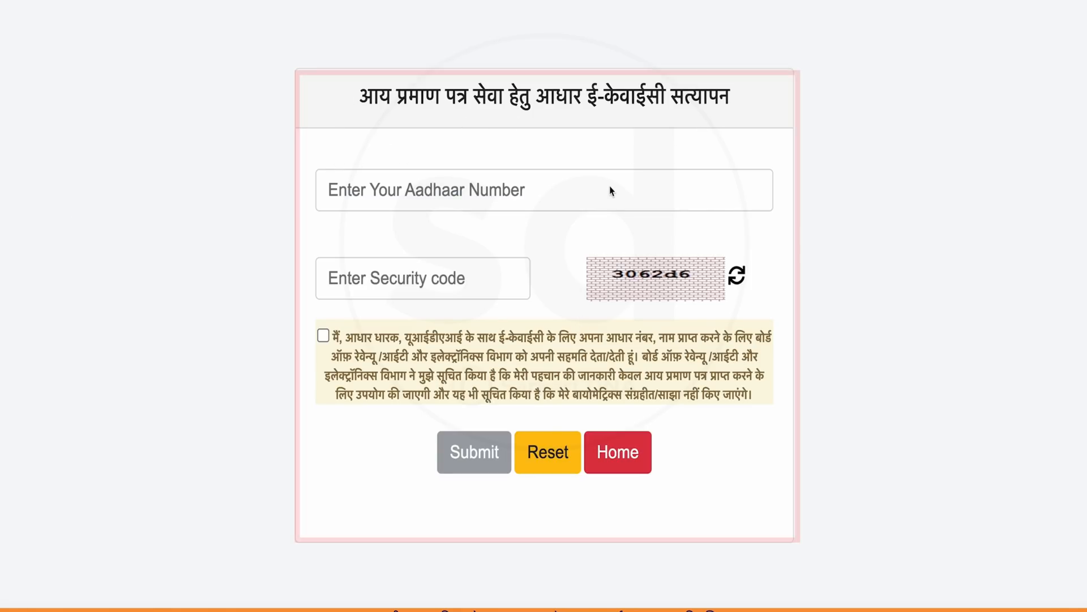
Submit Aadhaar e-KYC with the Aadhaar number, displayed security code and consent ticked
left_click(611, 191)
type("80")
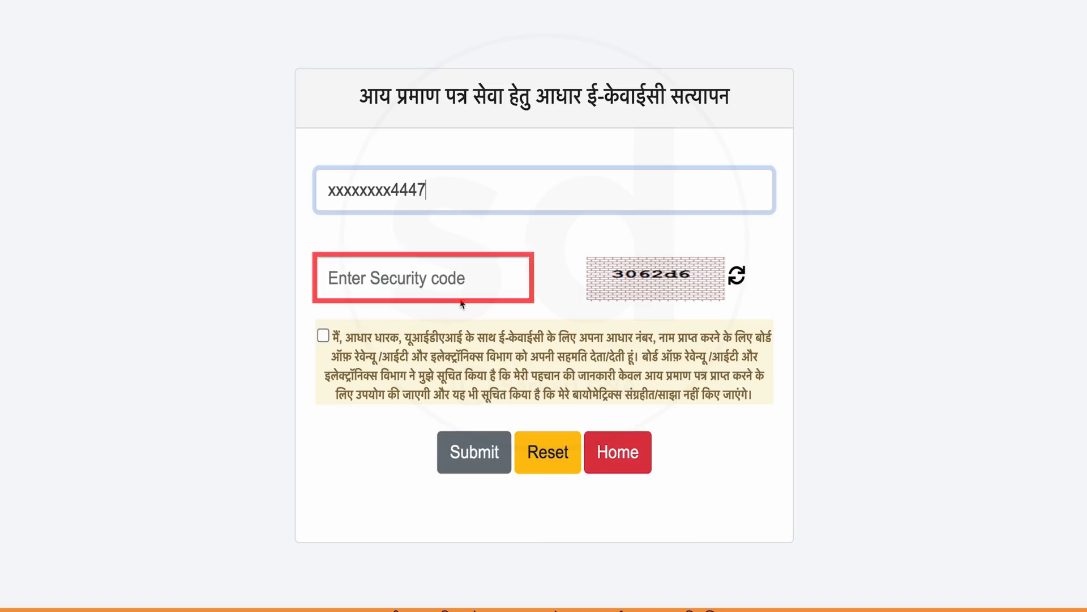
left_click(451, 290)
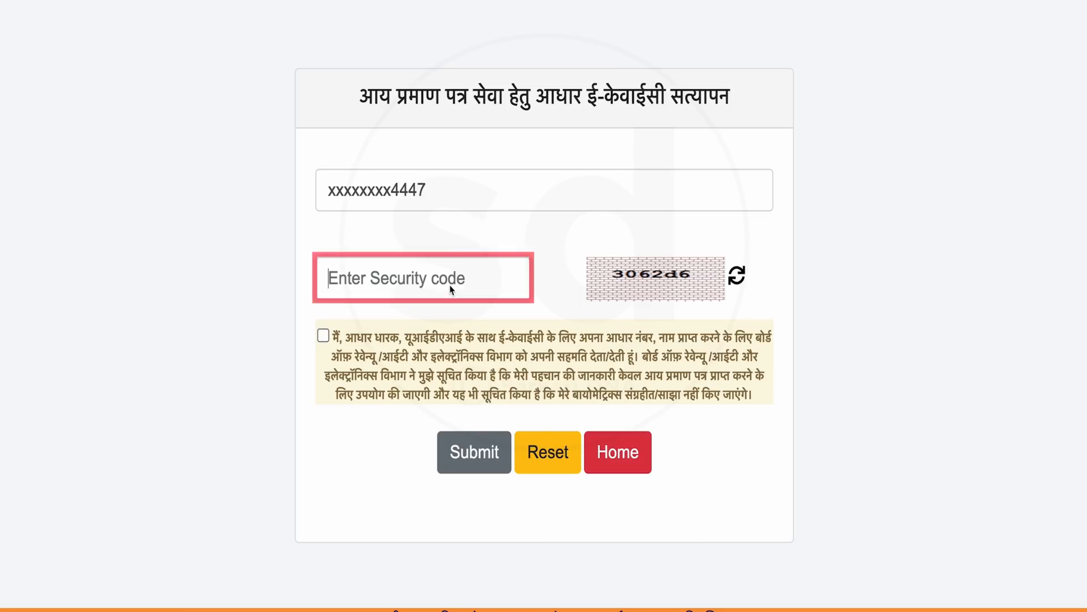
type("3062d6")
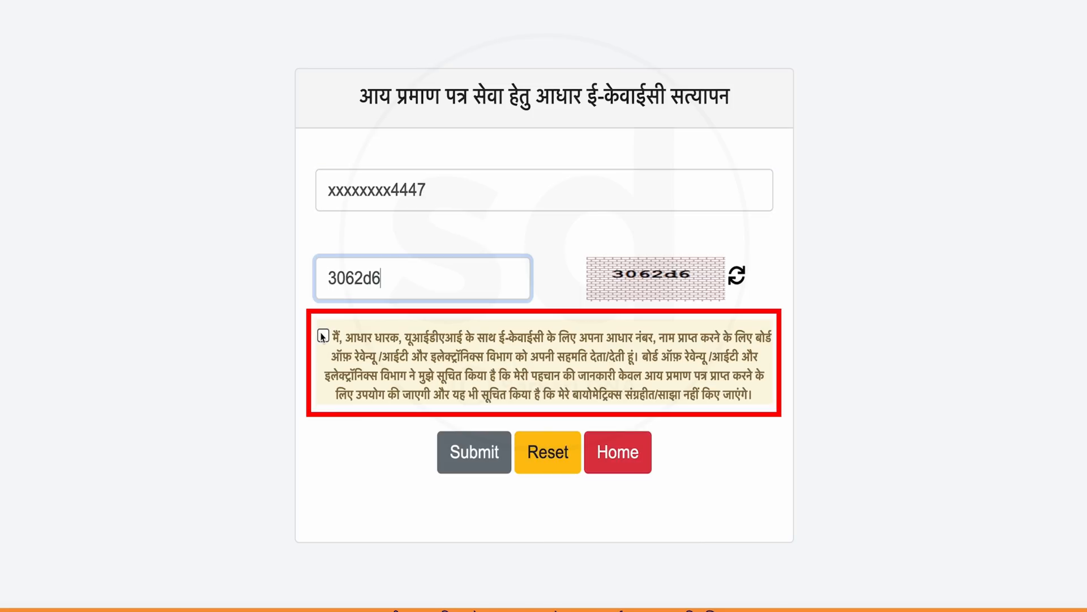
left_click(573, 373)
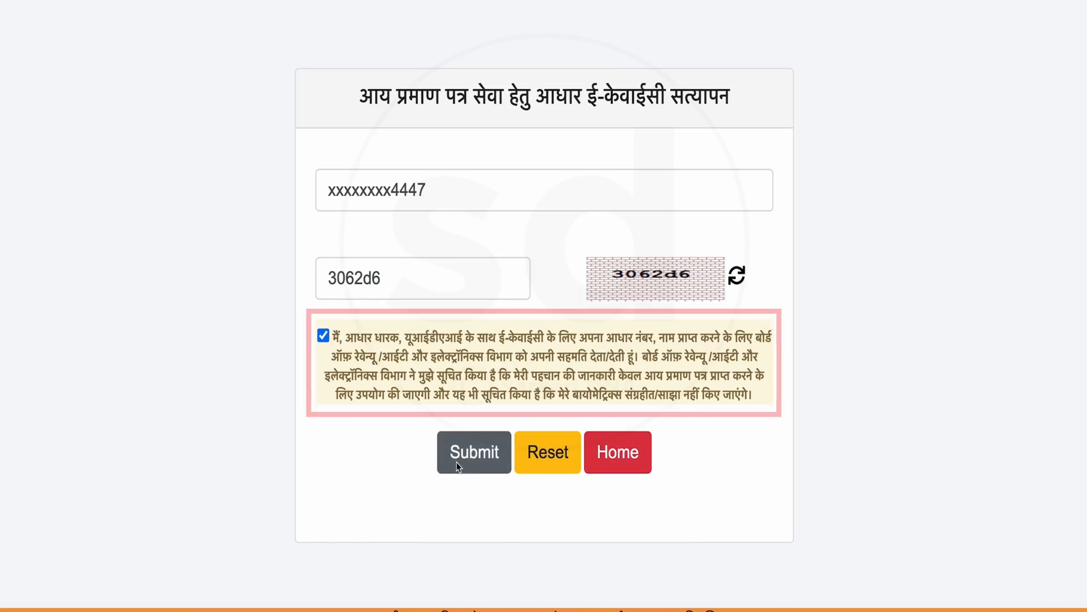
left_click(486, 452)
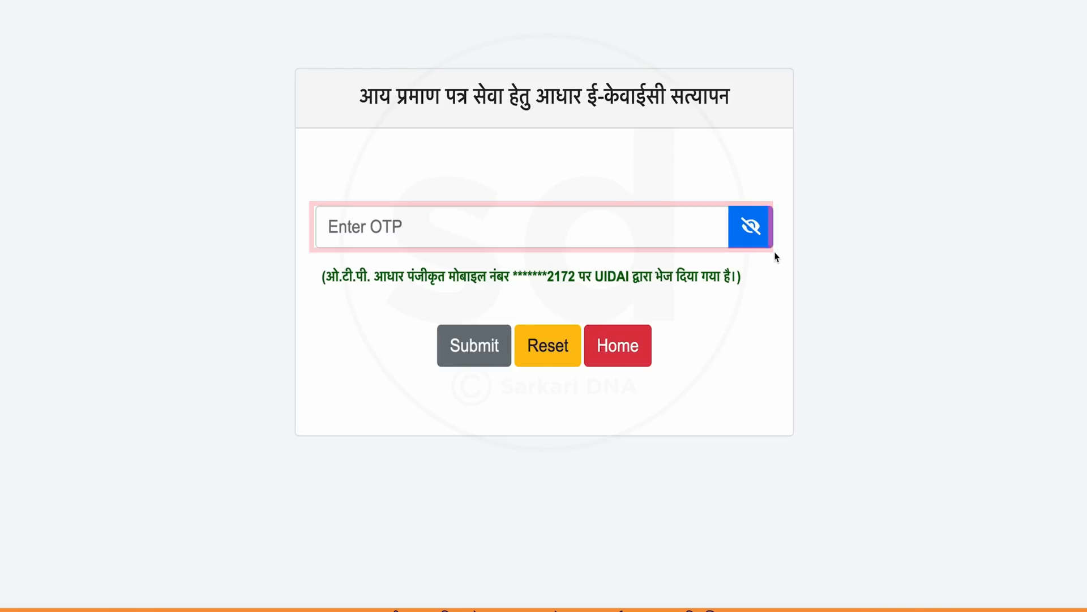
Enter the Aadhaar OTP and verify it to reach the income certificate application form
left_click(445, 235)
type("••")
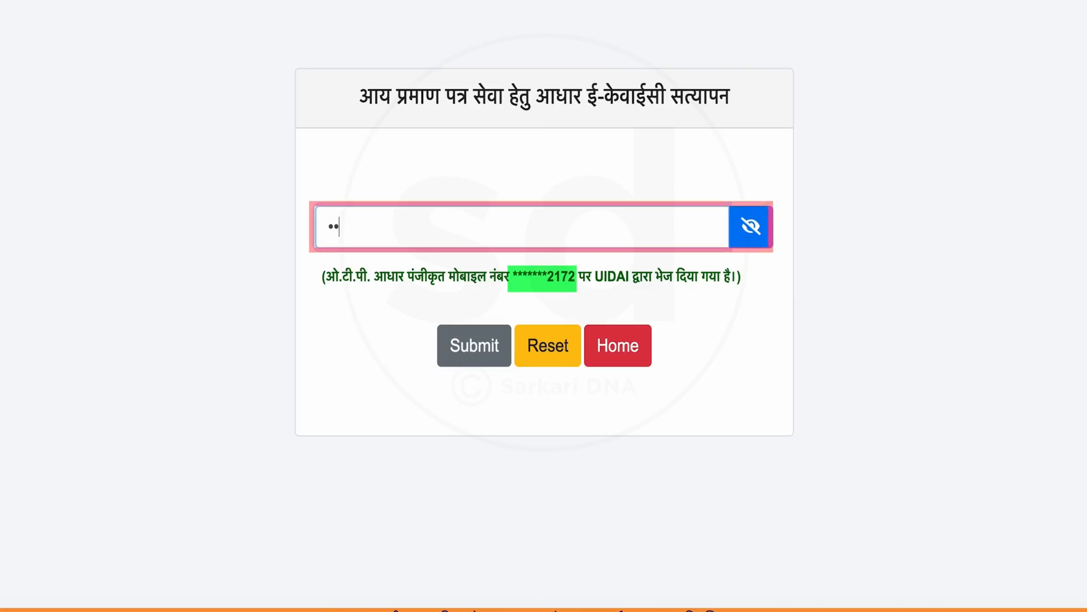
type("•")
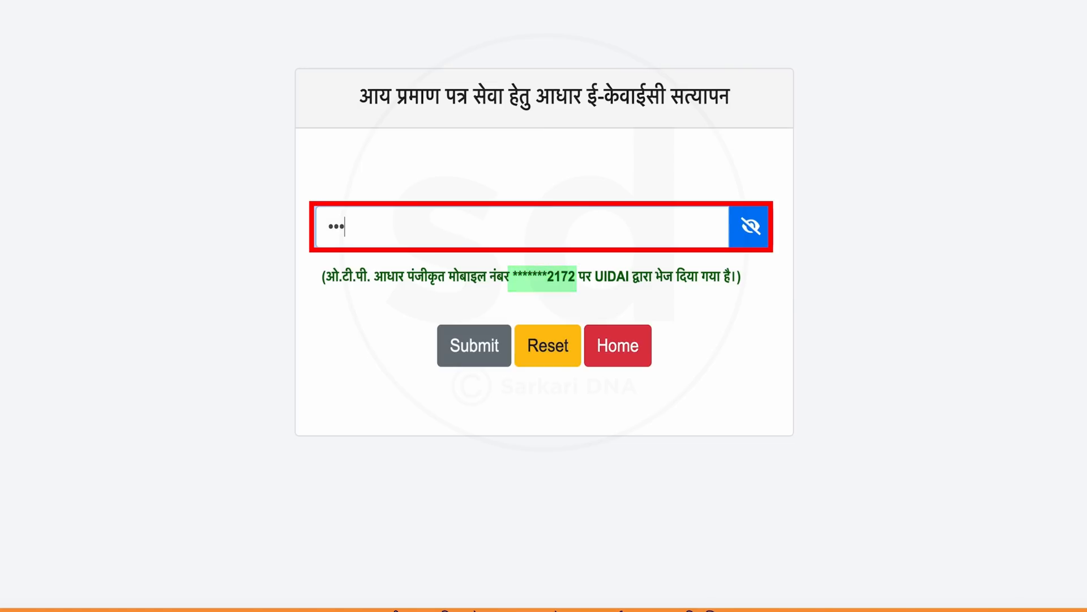
type("•••")
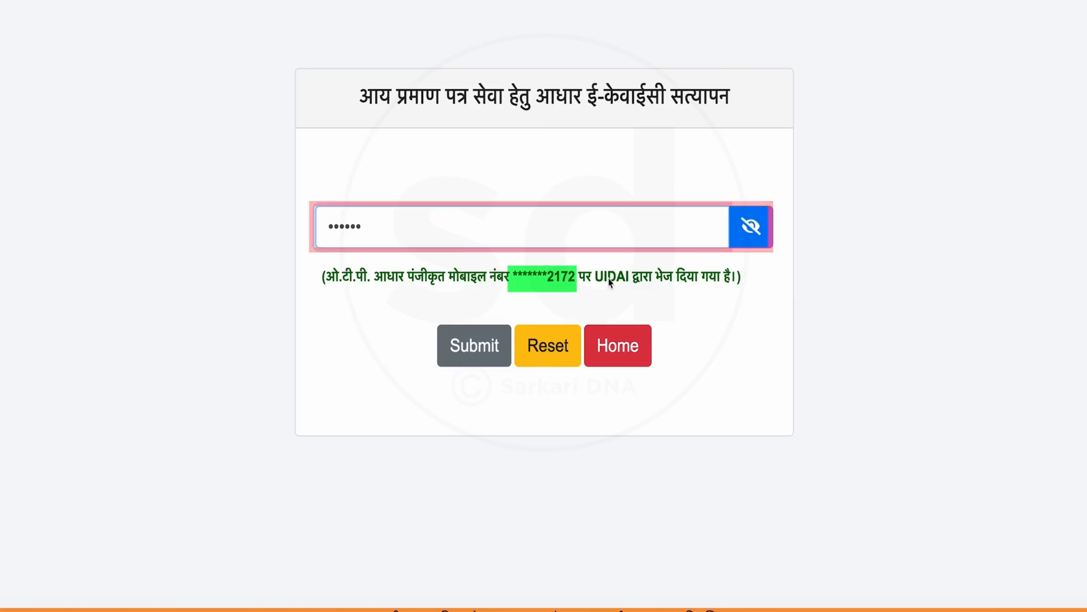
left_click(475, 350)
scroll(494, 91, "up", 1)
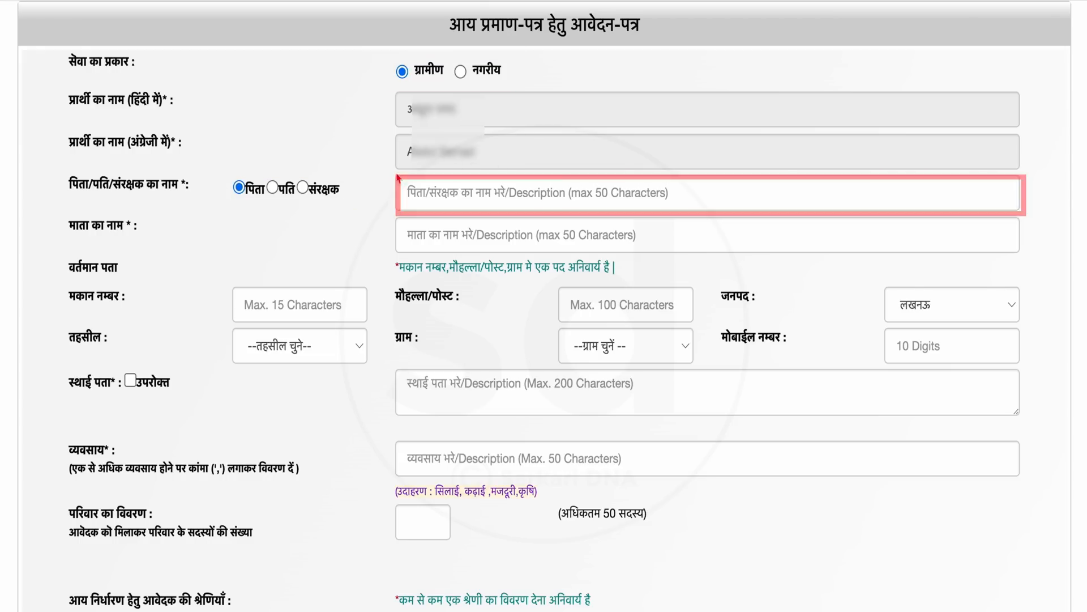
Enter the father's name and move on to the mother's name field
left_click(473, 190)
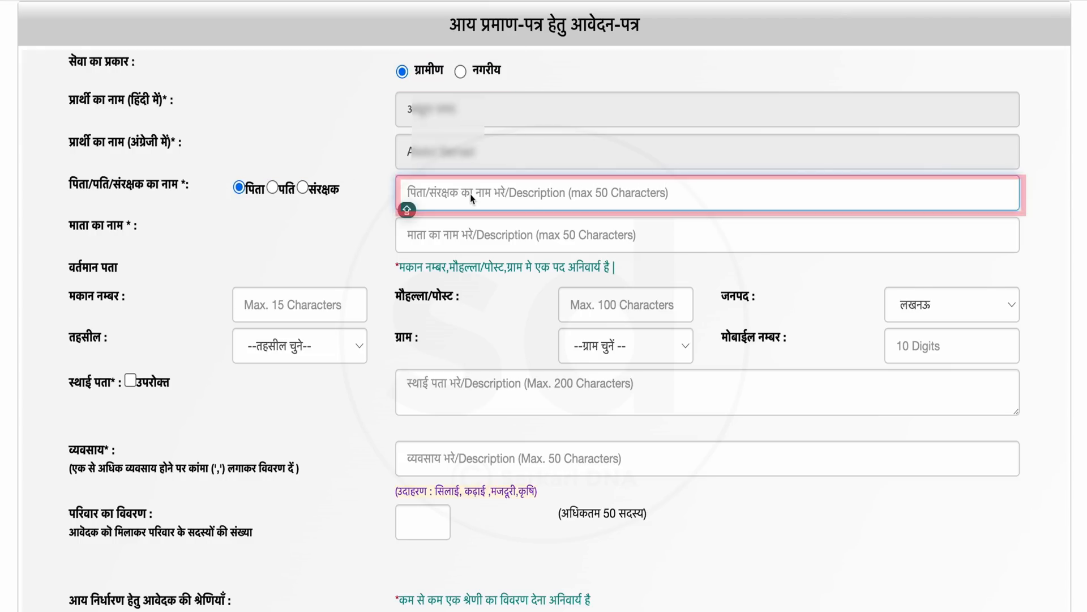
type("A")
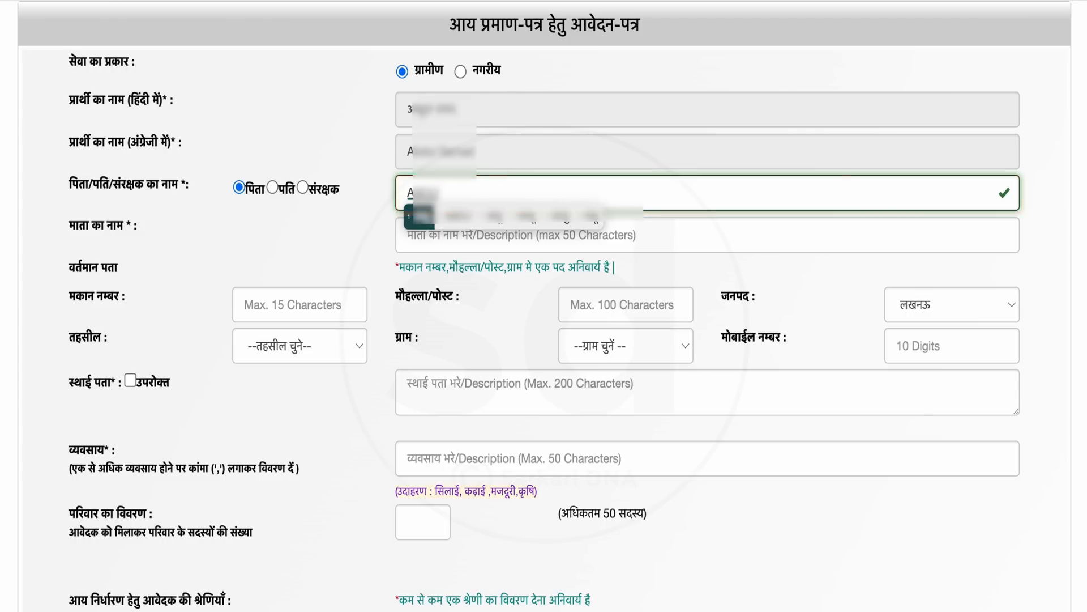
type("ul qu")
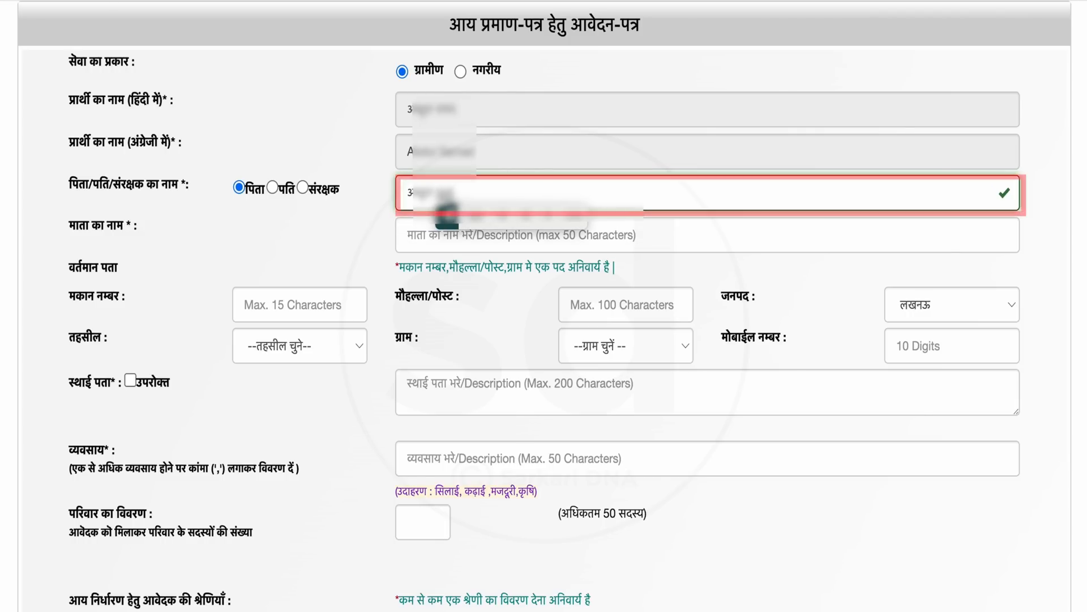
type("MEED")
key("Tab")
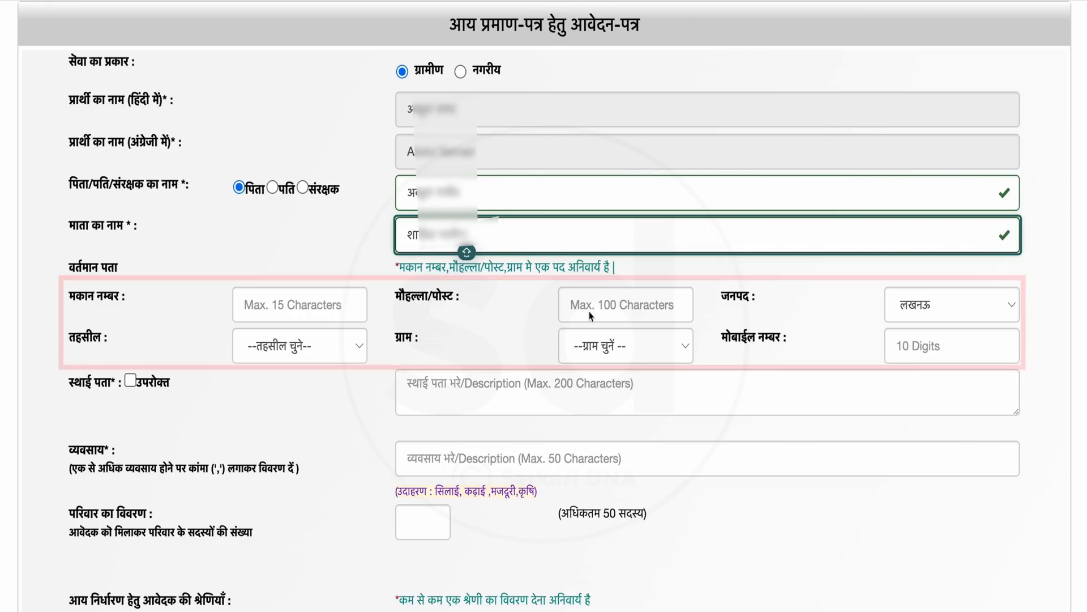
Fill house number 12 and mohalla/post 'gram aur post' using Hindi transliteration
left_click(262, 309)
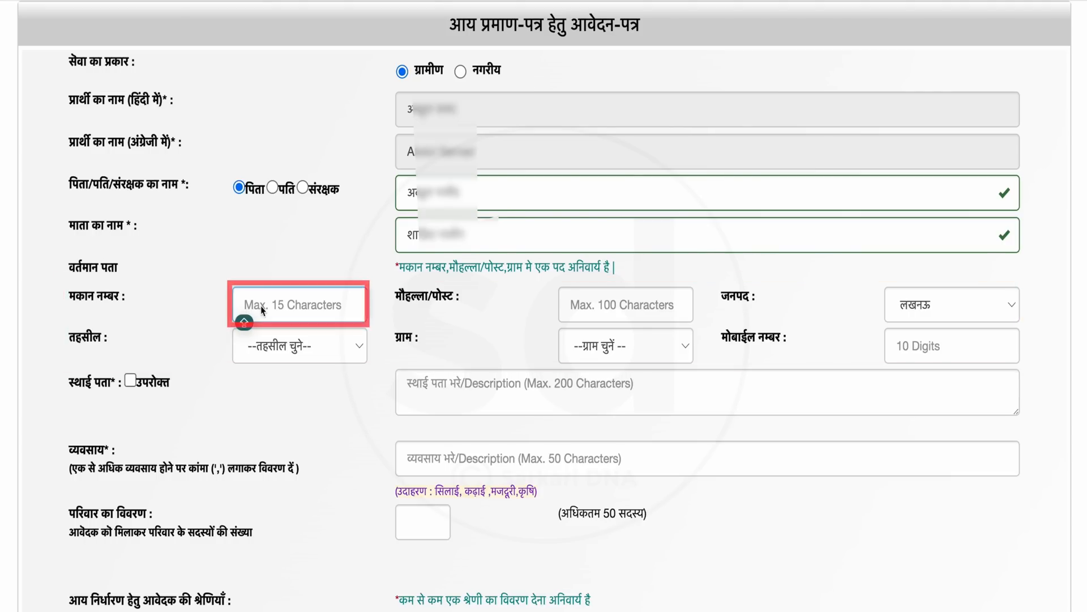
type("12")
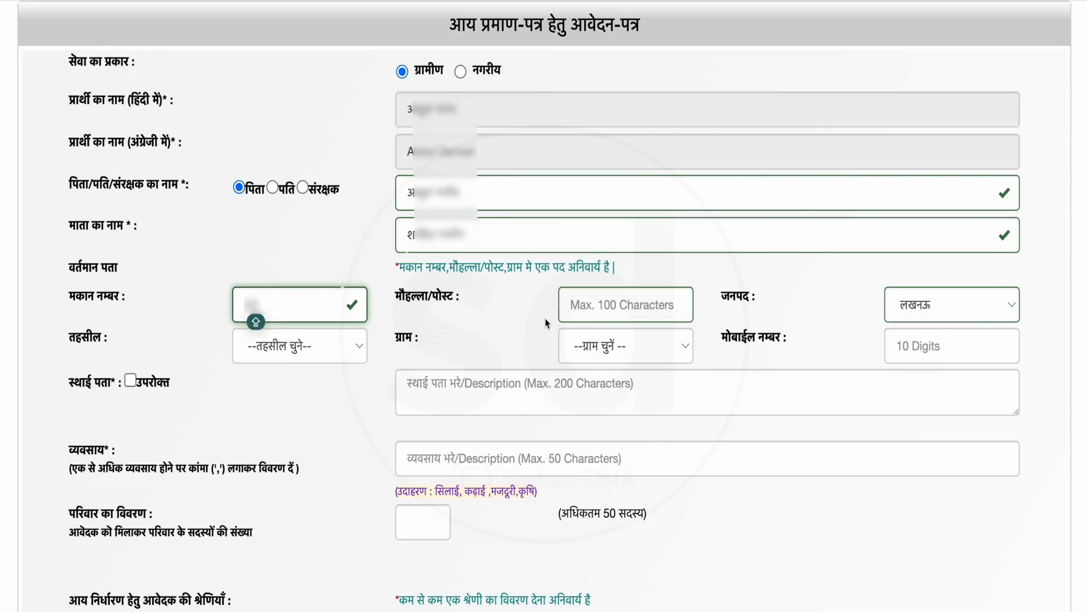
left_click(527, 326)
left_click(589, 307)
type("gram")
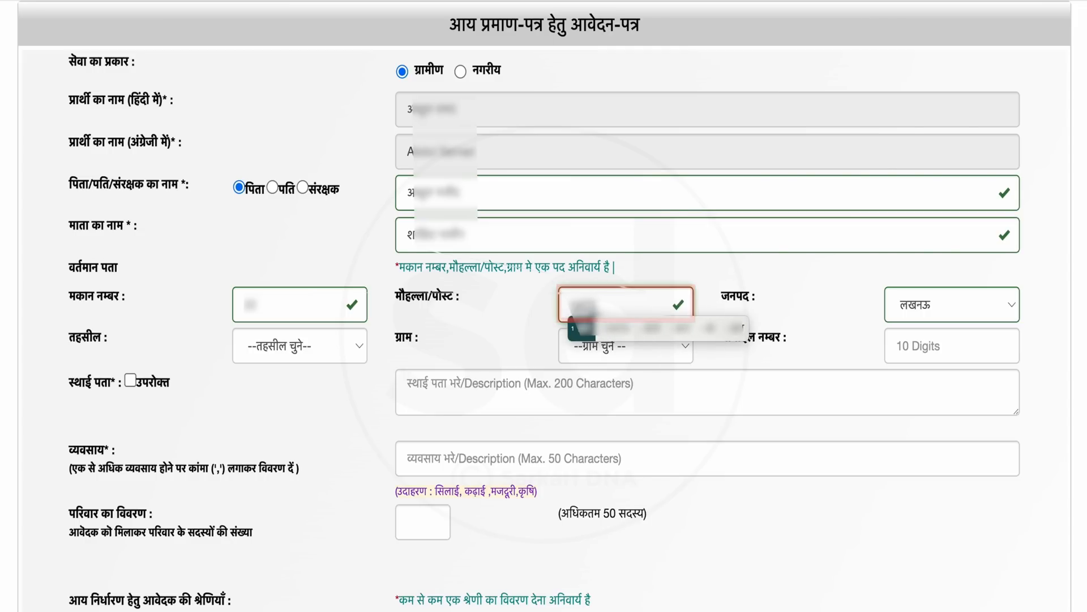
key("space")
type("aur post")
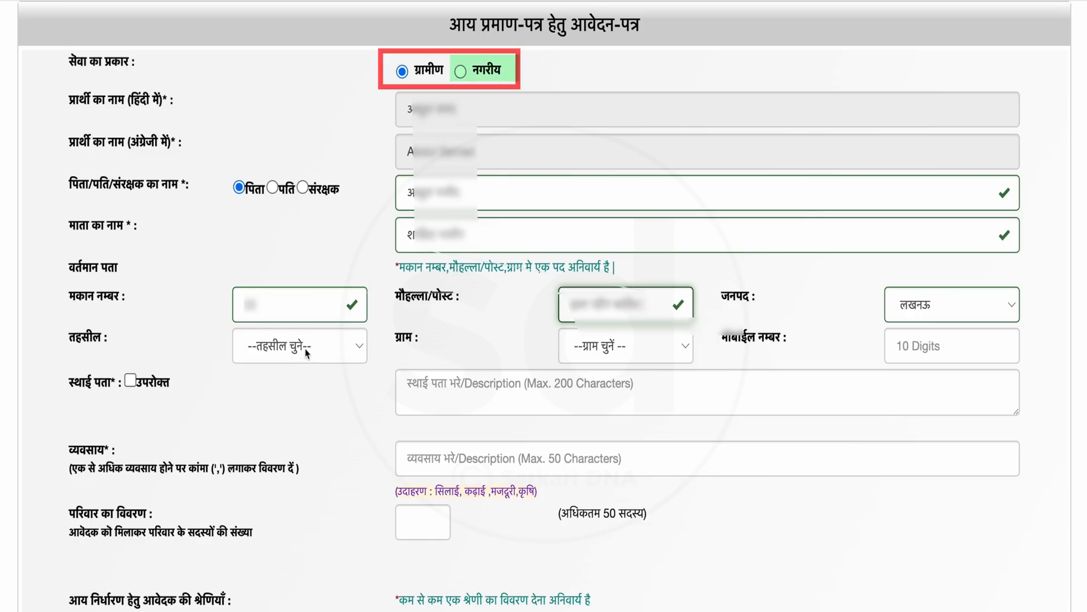
Select the applicant's tehsil, enter the mobile number, and reuse the current address as permanent address
left_click(306, 351)
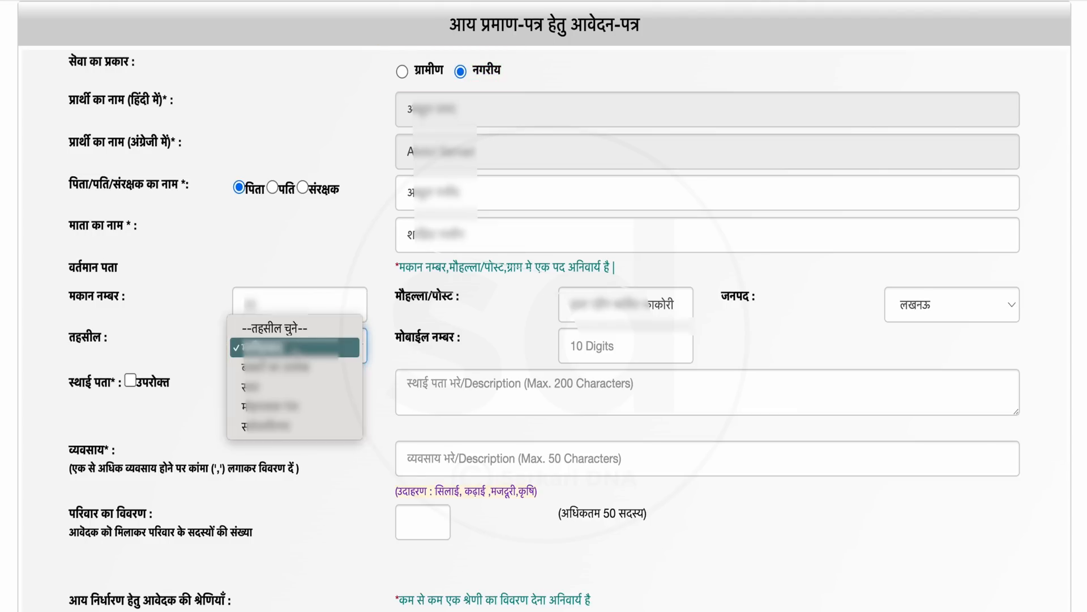
left_click(296, 347)
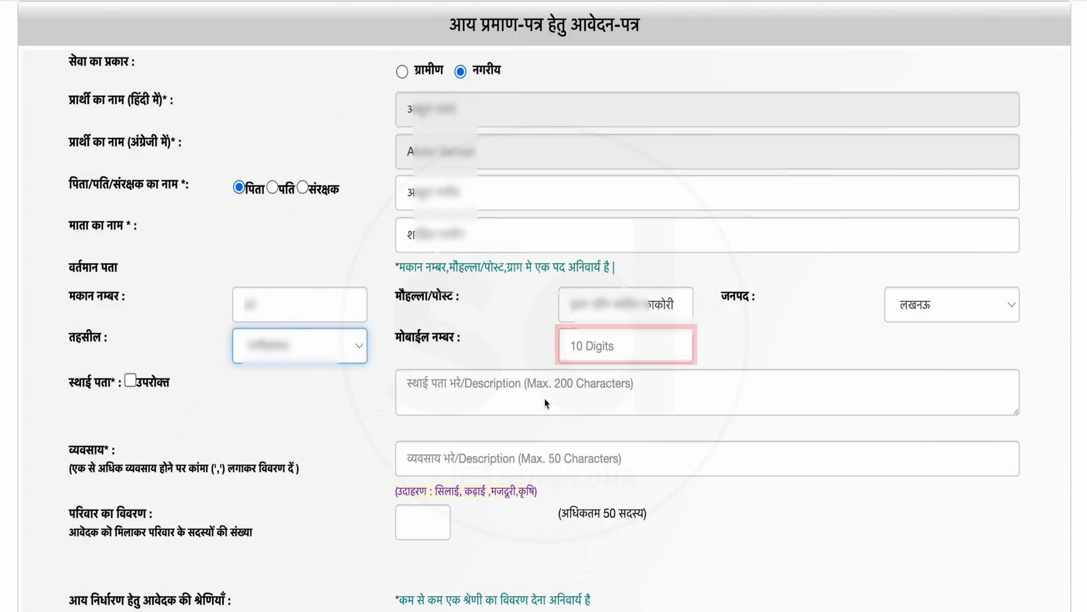
left_click(602, 347)
type("9048")
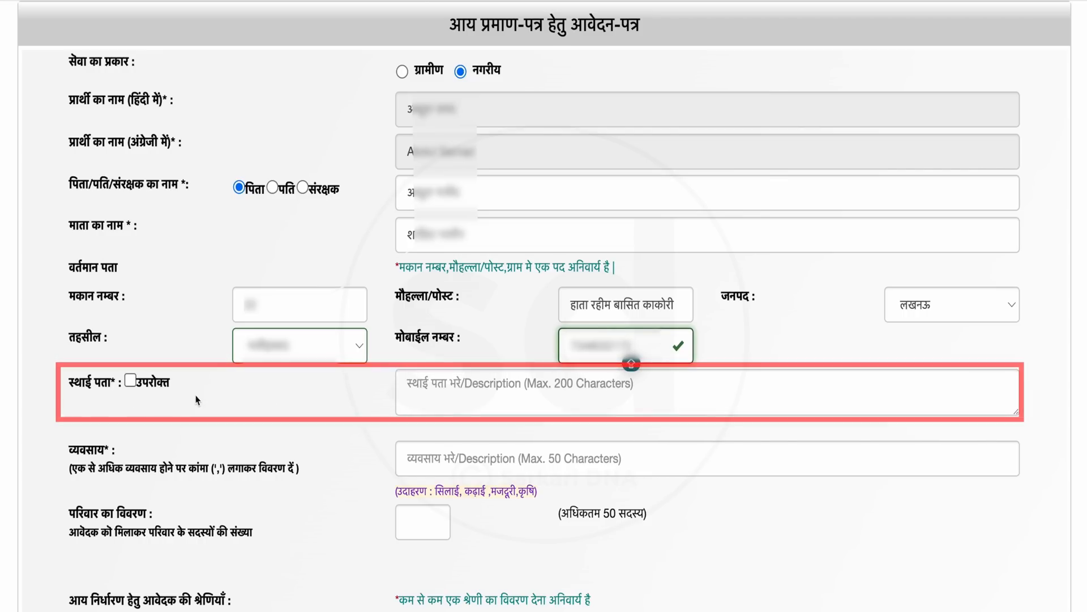
left_click(130, 379)
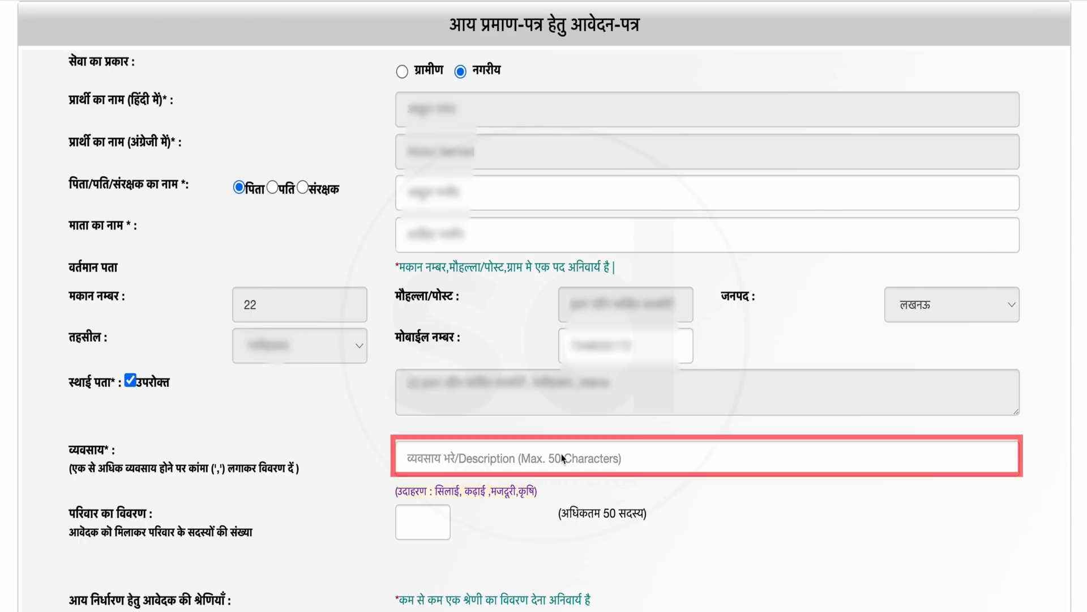
Enter कृषि as the first family member's occupation and move on to the second member's row
scroll(683, 487, "down", 2)
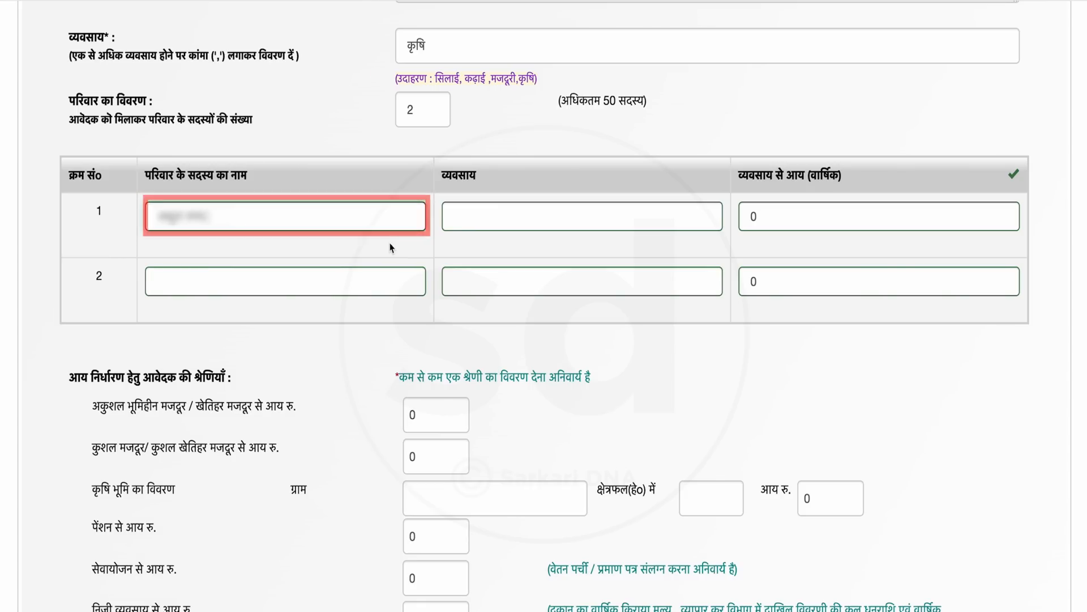
left_click(494, 213)
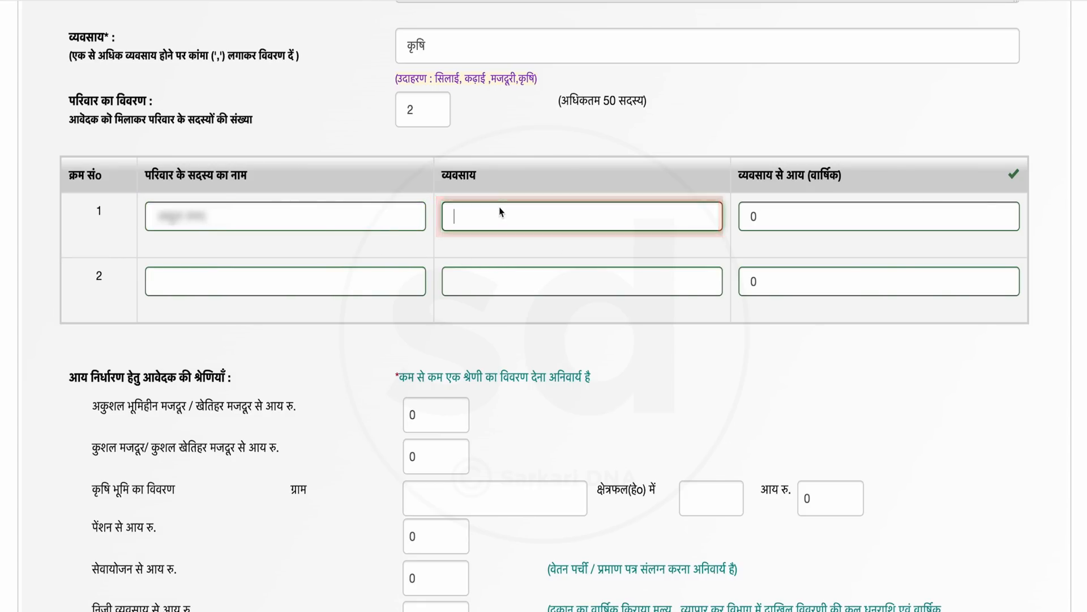
type("कृषि")
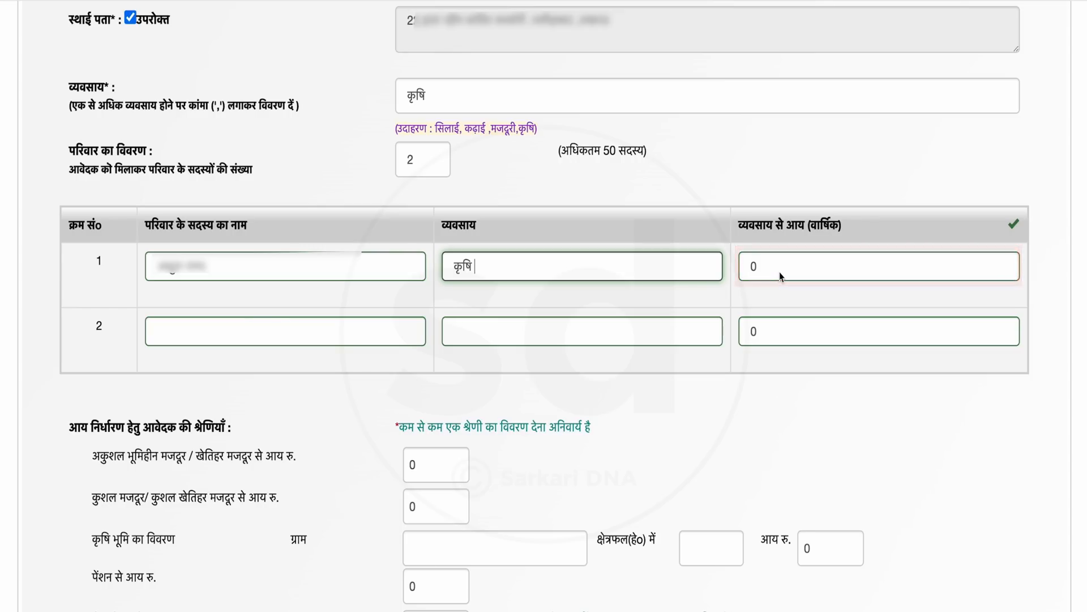
left_click(211, 334)
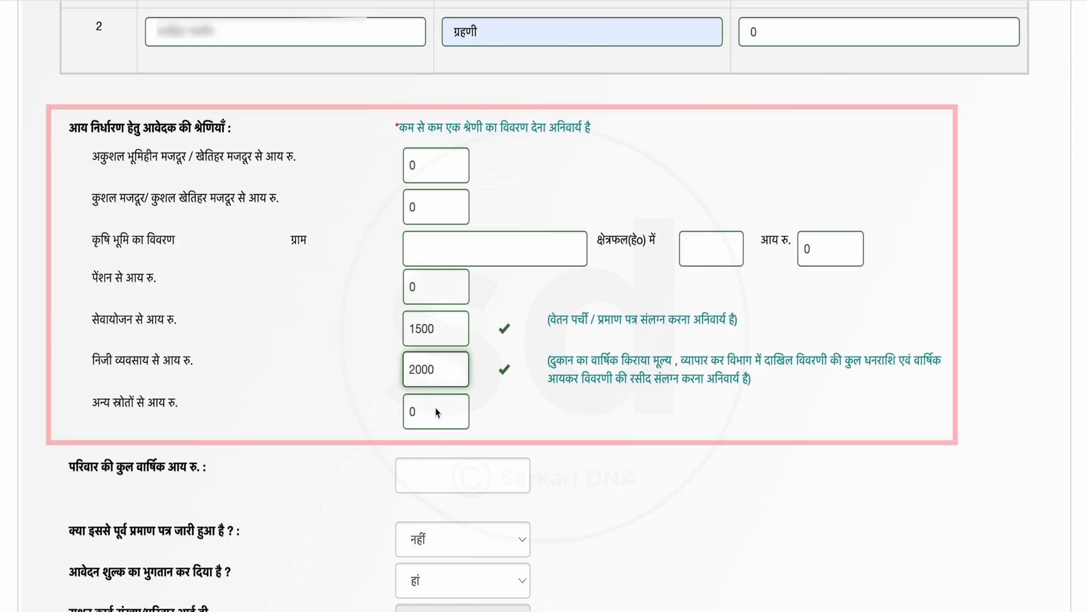
Enter 5000 as income from other sources, bringing total family income to 8500
left_click(436, 411)
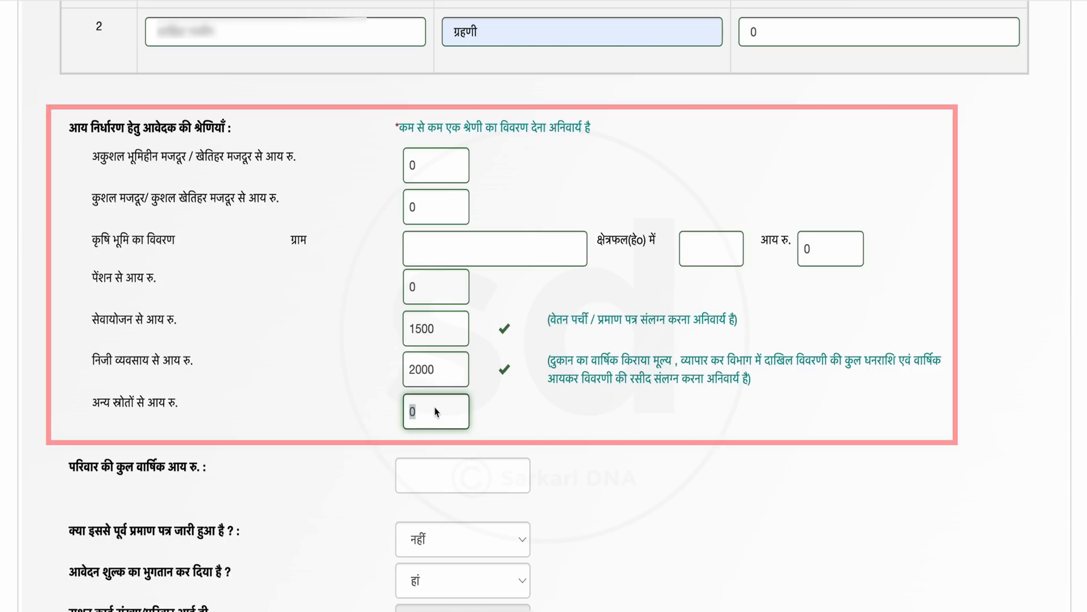
type("5000")
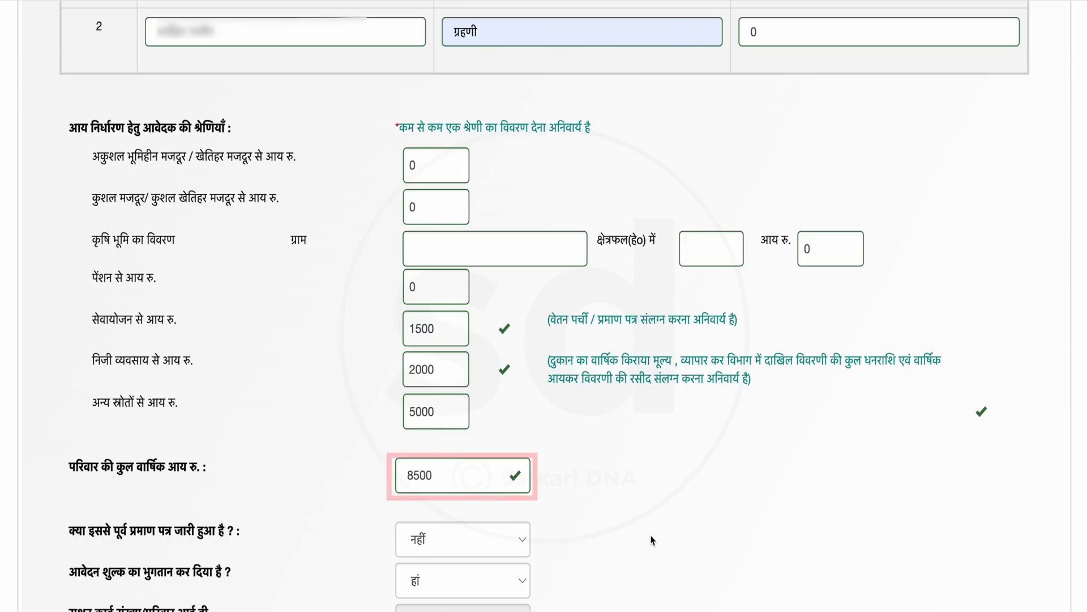
scroll(602, 500, "down", 3)
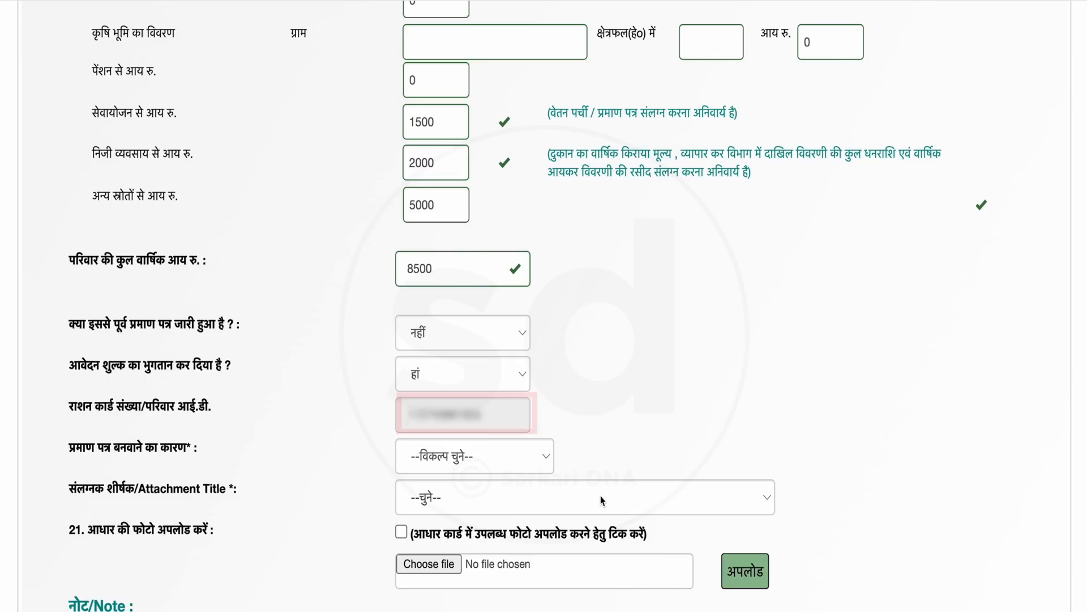
Select फोटो as the attachment title
scroll(602, 500, "down", 1)
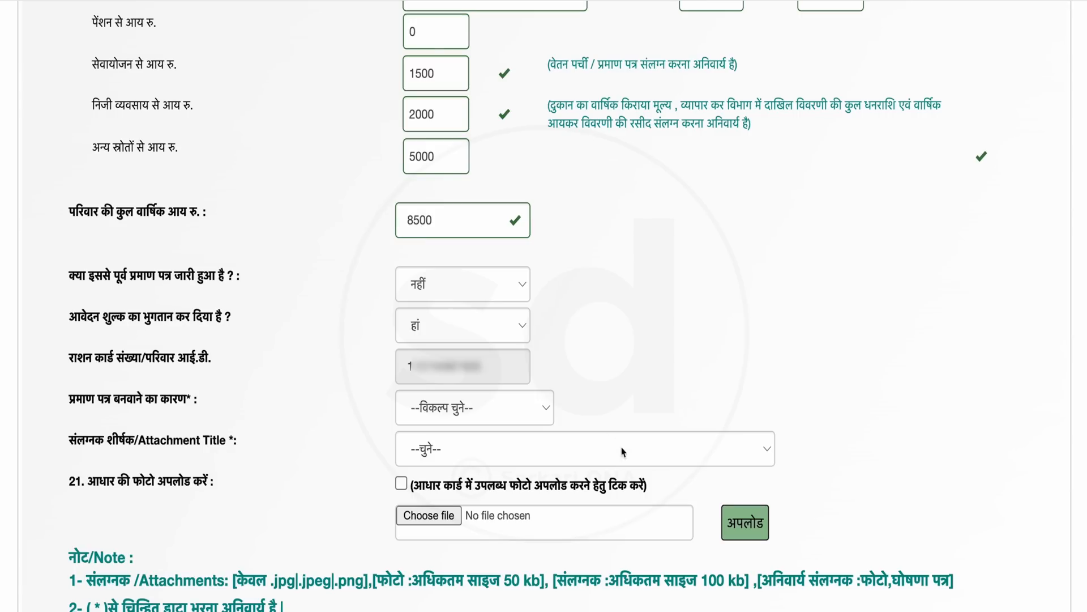
left_click(558, 450)
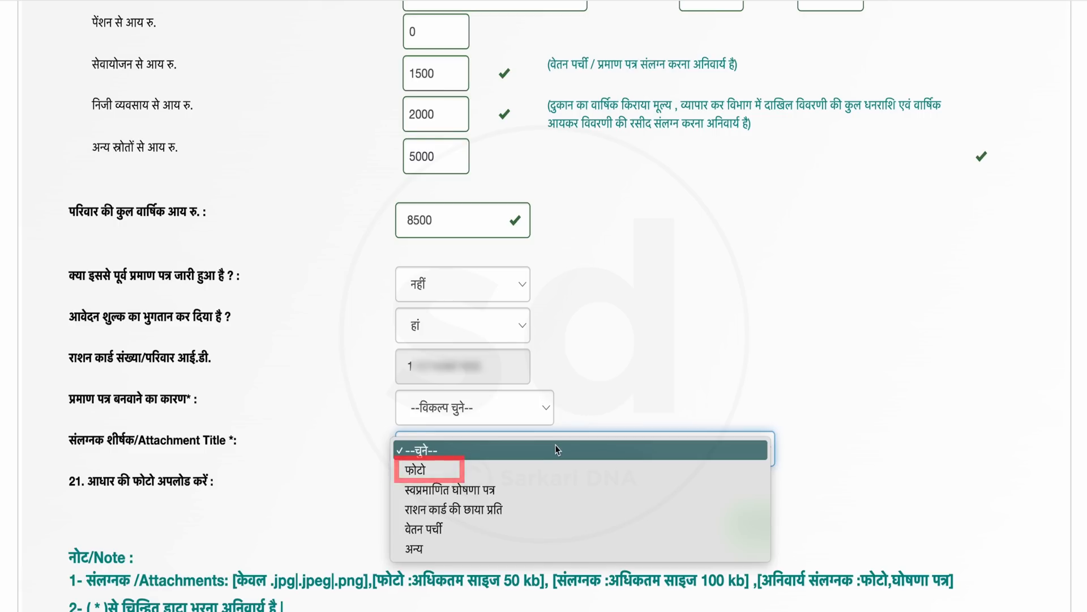
left_click(558, 470)
Choose photosam3.jpg from Downloads as the photo file, then search Google for 'sarkari dna'
scroll(558, 470, "down", 2)
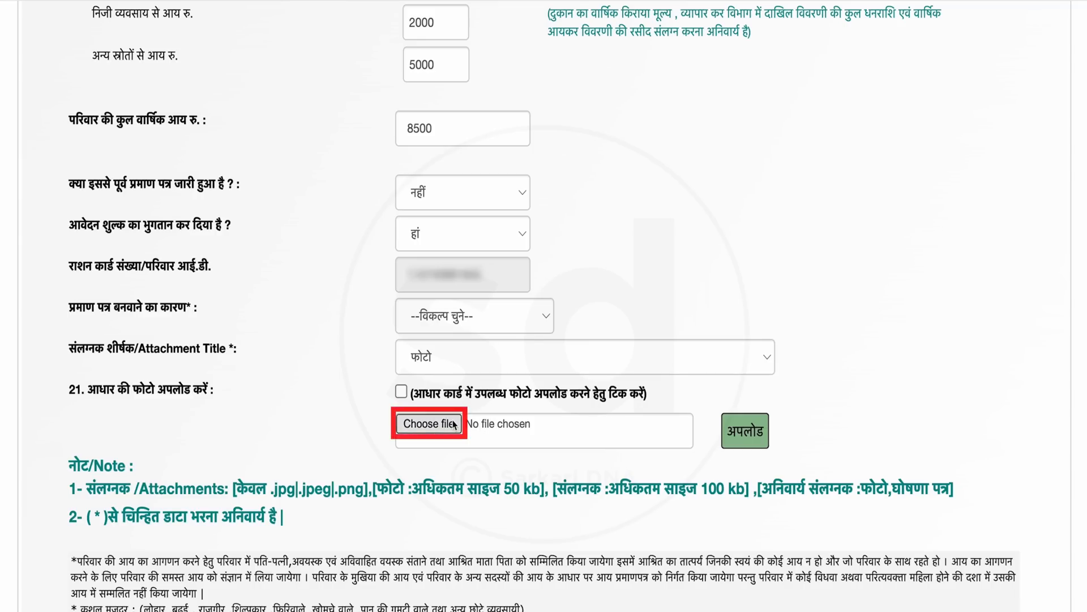
left_click(428, 422)
left_click(445, 388)
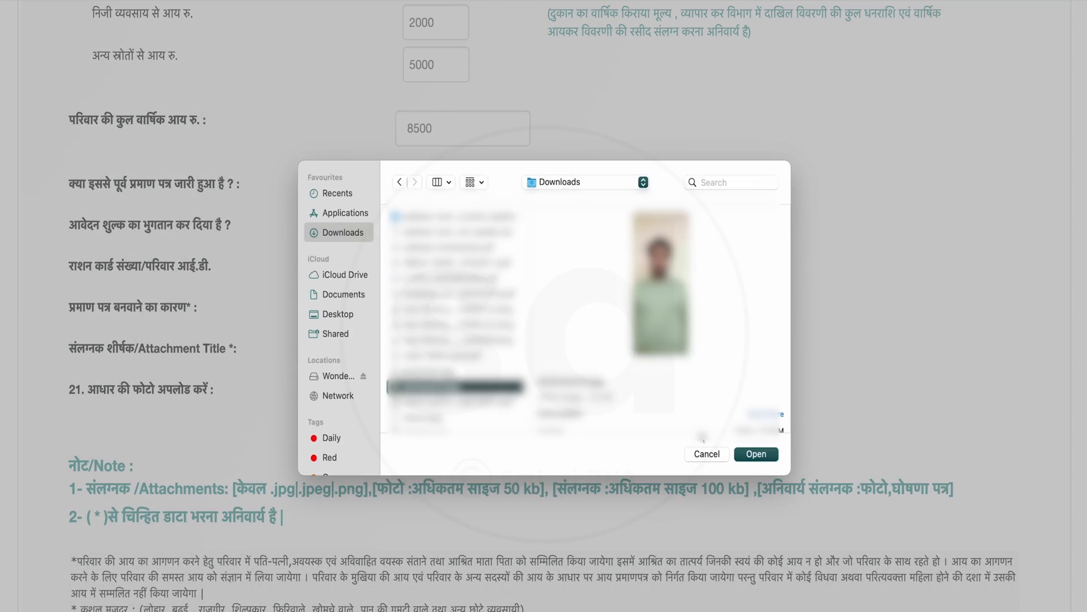
left_click(757, 455)
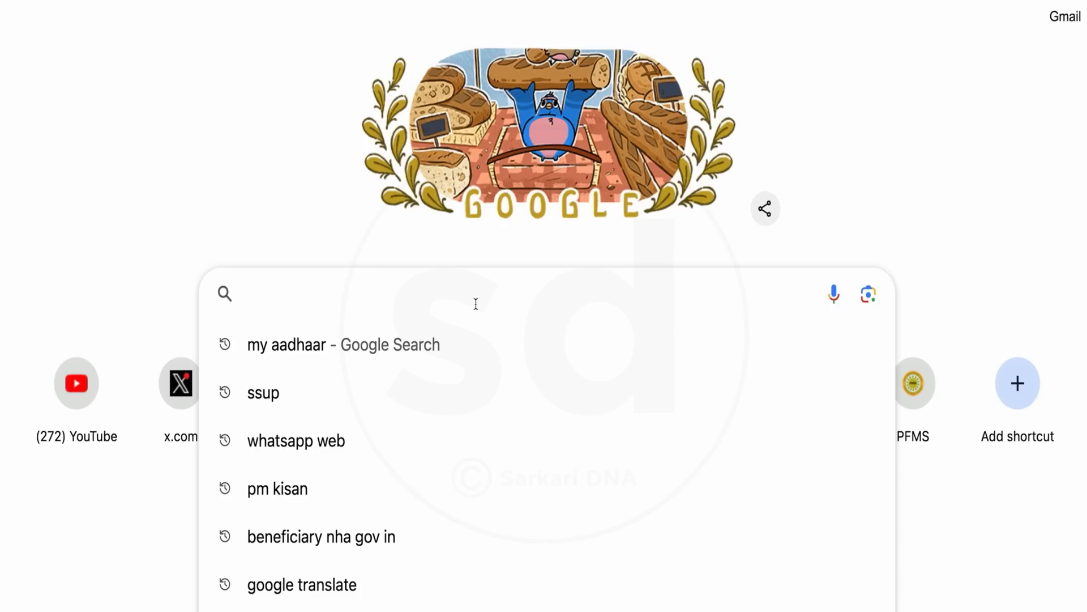
type("sarkari dna")
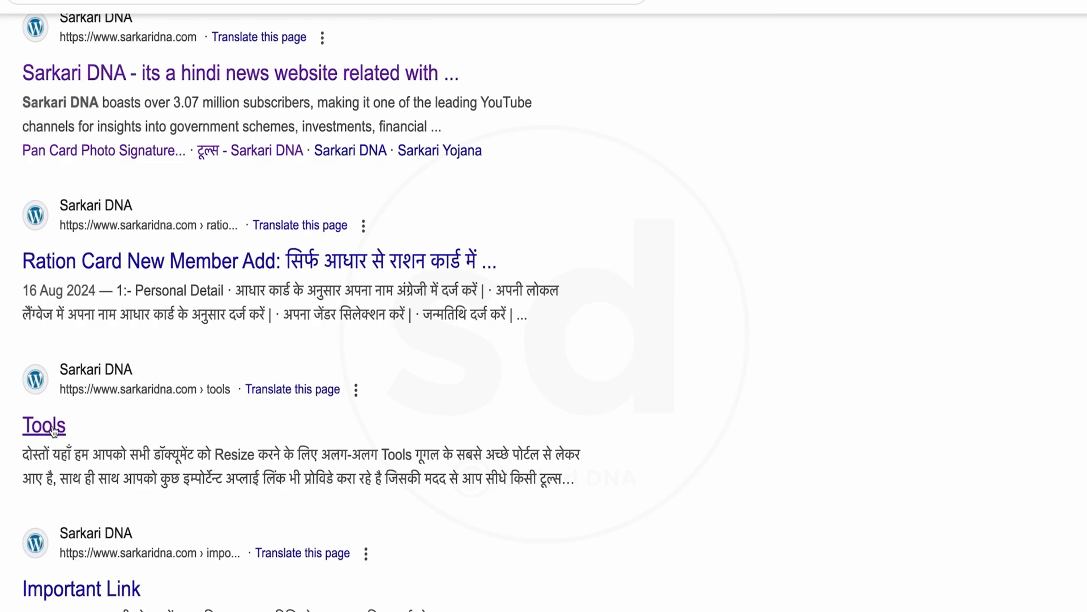
In Sarkari DNA's Photo Resize tool, resize the photo to 70 percent as a 90%-quality JPG
left_click(53, 431)
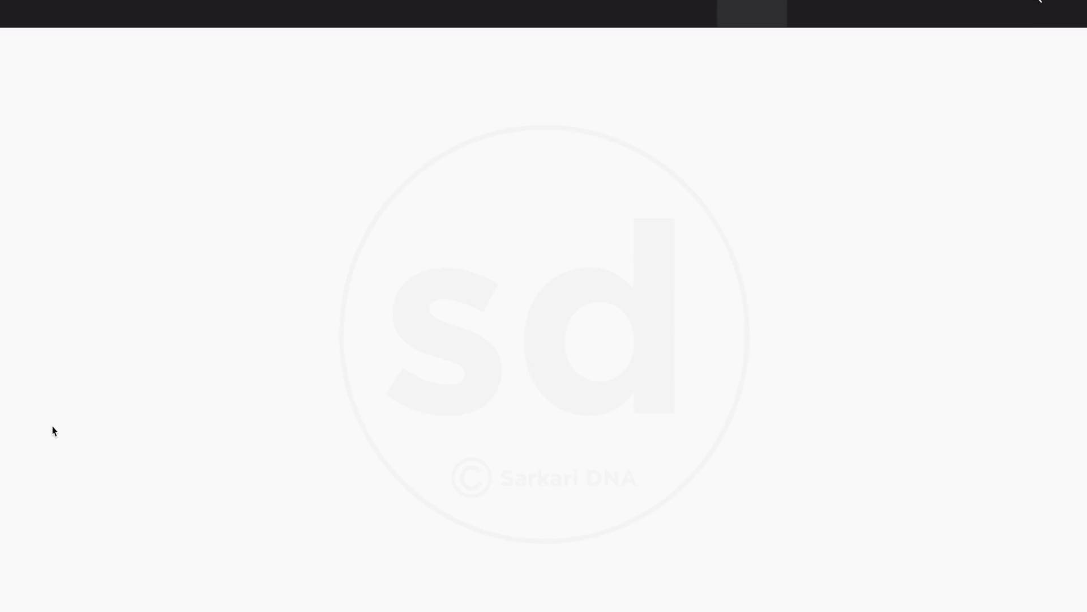
scroll(367, 429, "down", 3)
scroll(367, 429, "down", 2)
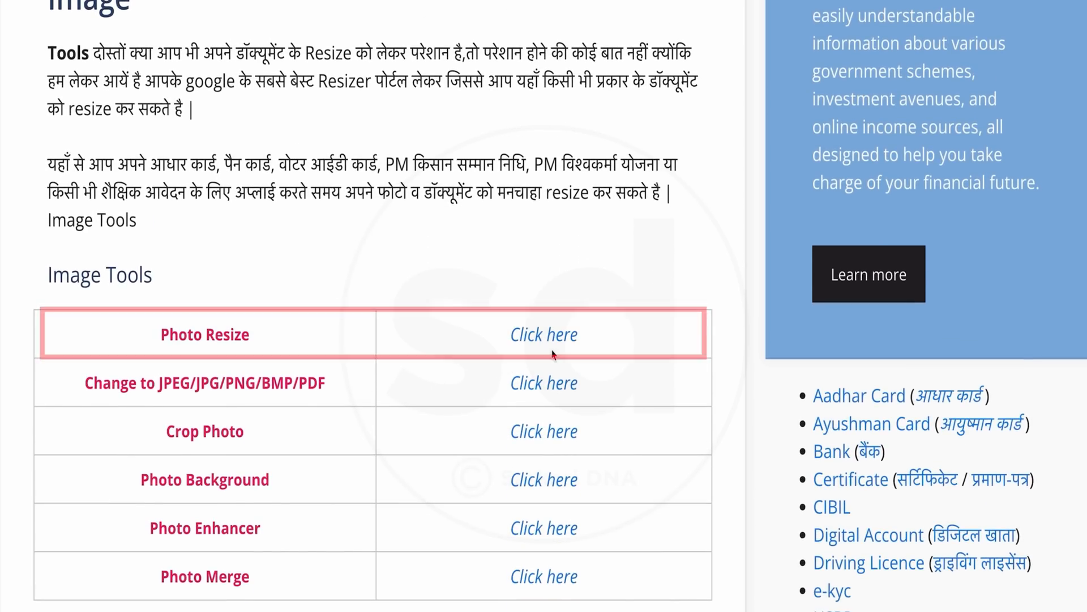
left_click(535, 337)
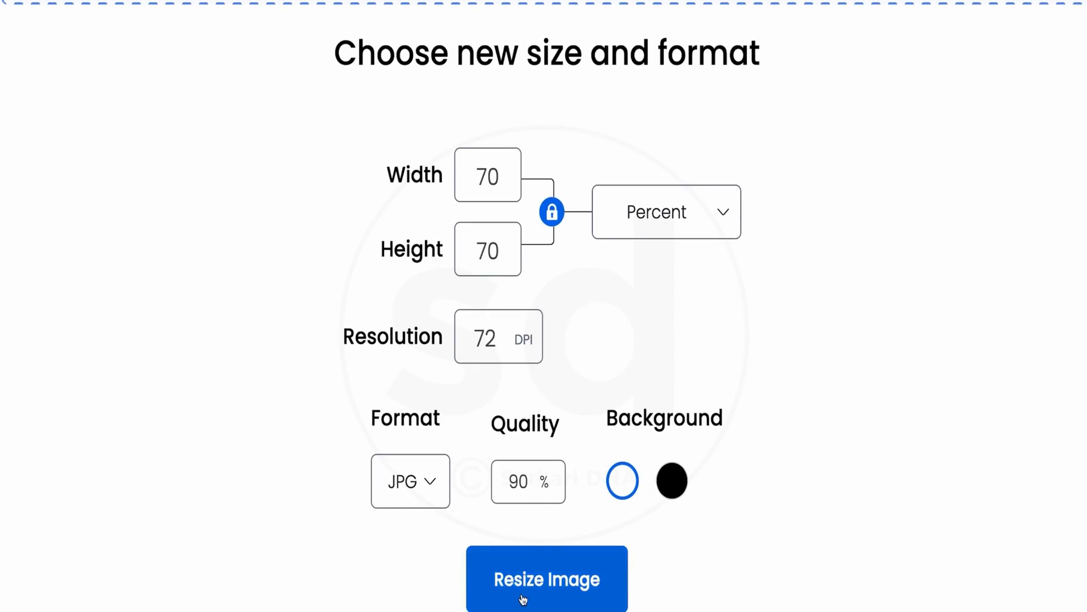
left_click(539, 582)
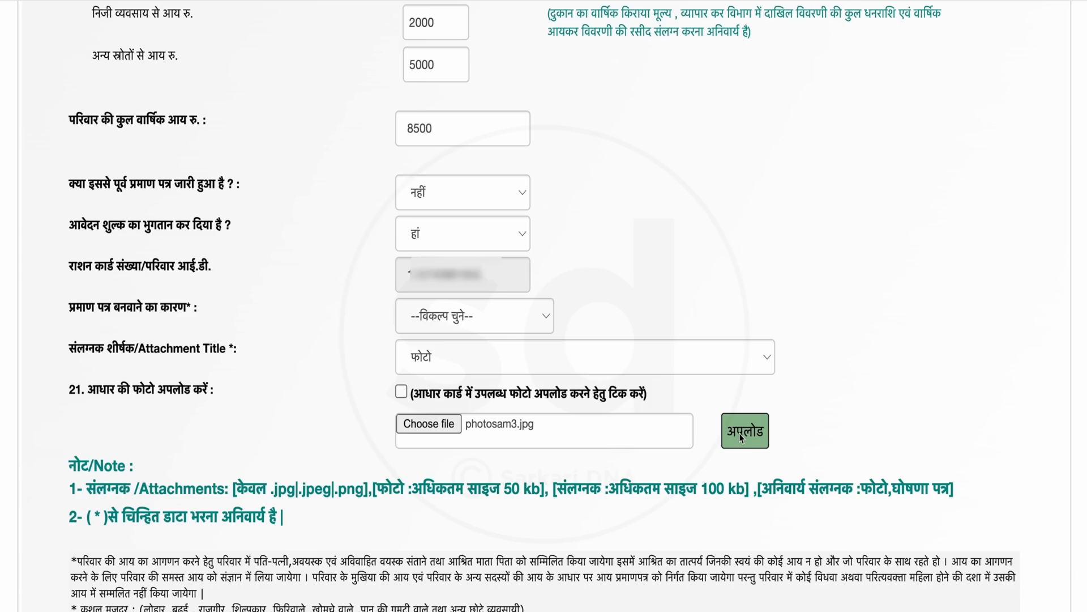
Upload the photo under फोटो and bring up the attachment title list for the next file
left_click(742, 435)
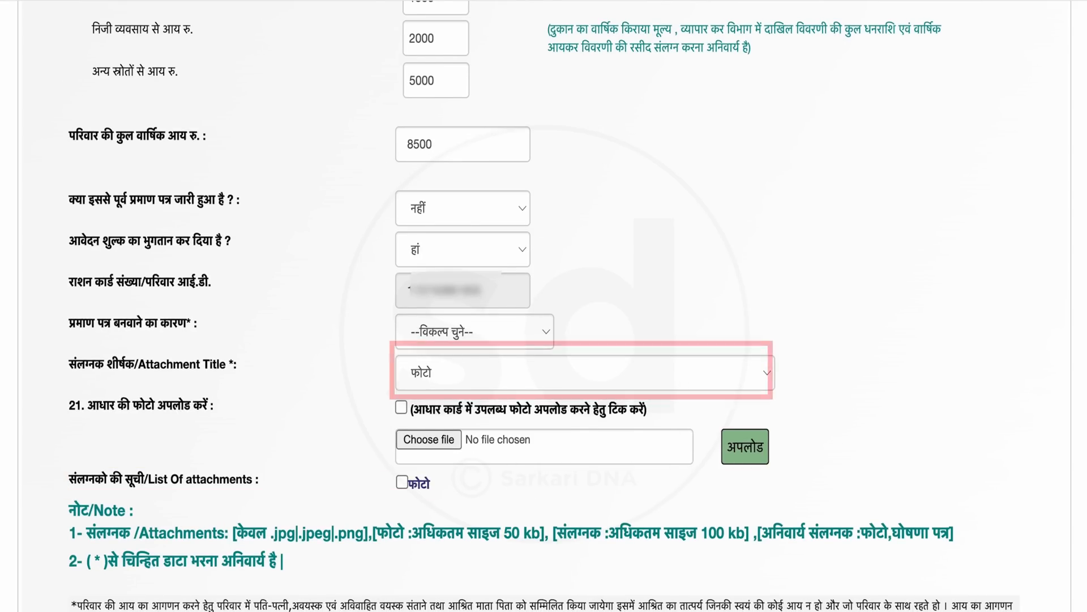
left_click(502, 373)
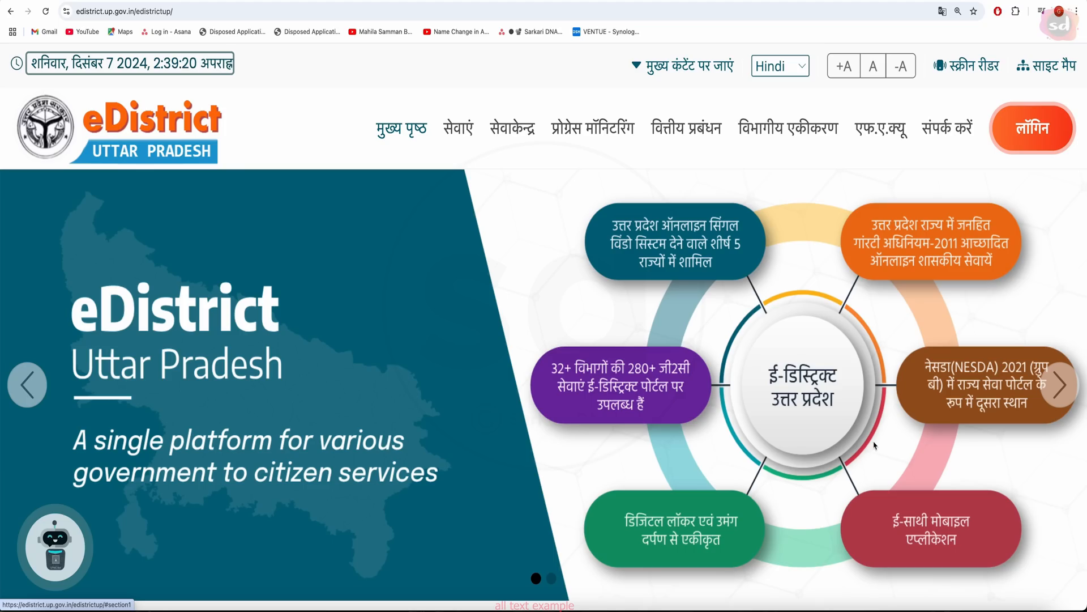
scroll(831, 370, "down", 10)
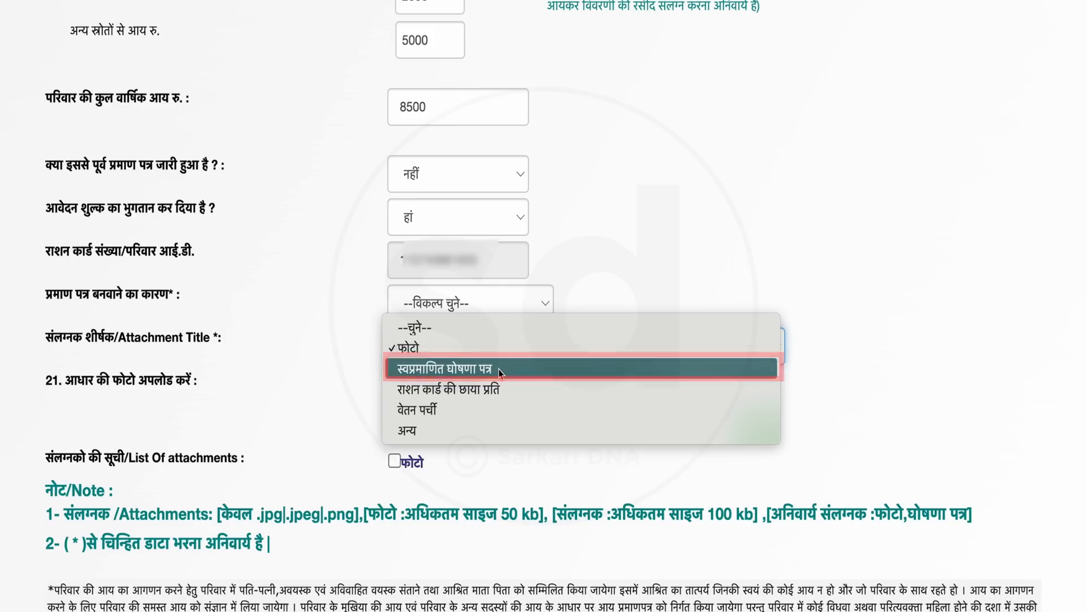
Select स्वप्रमाणित घोषणा पत्र as the title and upload the self-attested declaration file
left_click(498, 369)
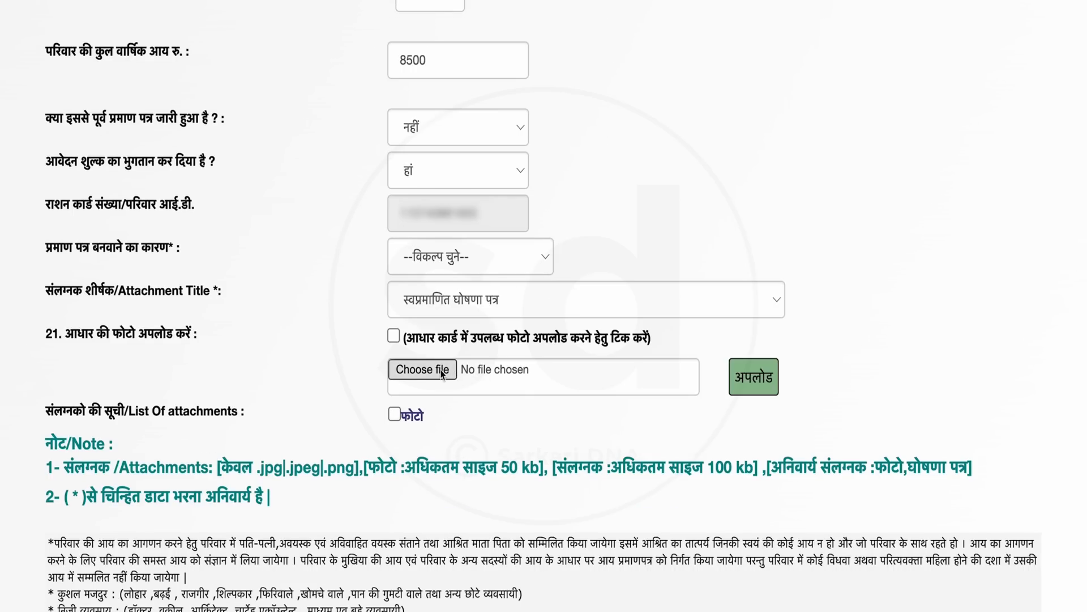
left_click(443, 374)
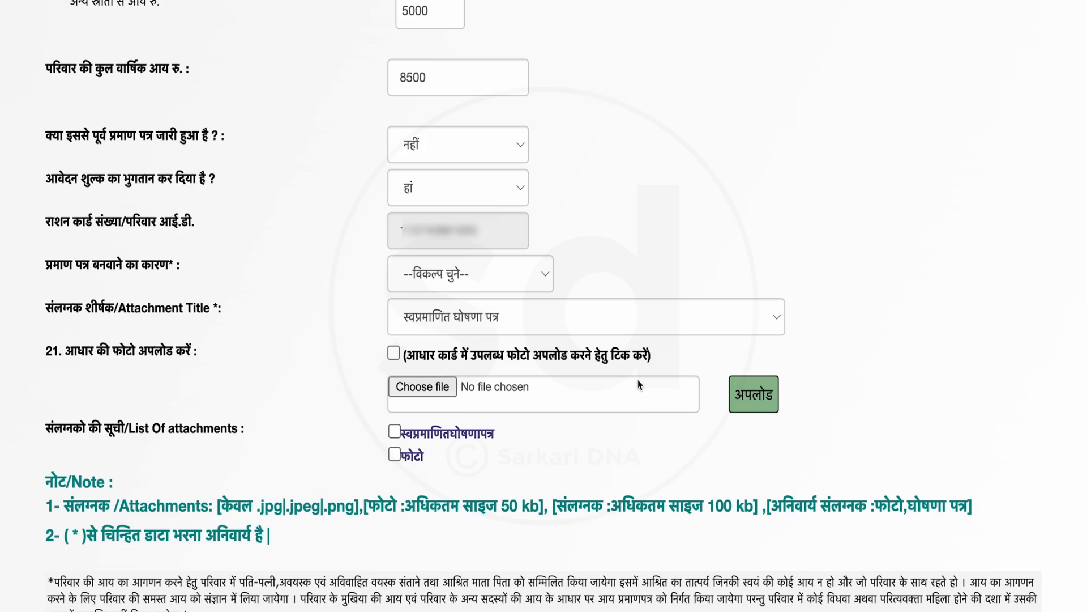
left_click(668, 327)
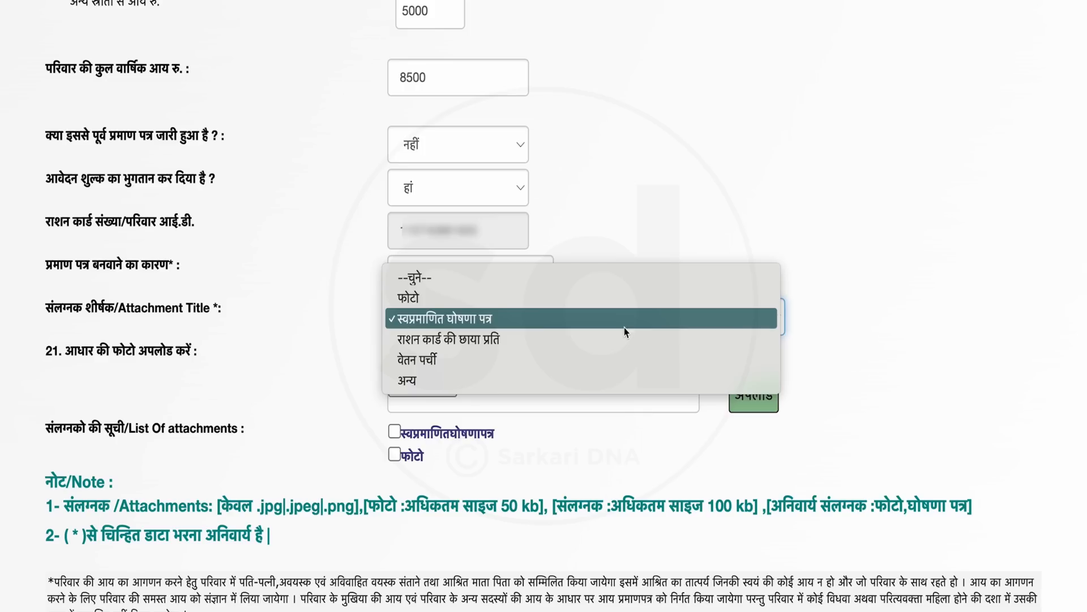
Upload the Aadhaar card image under अन्य with the custom title 'आधार कार्ड'
left_click(433, 375)
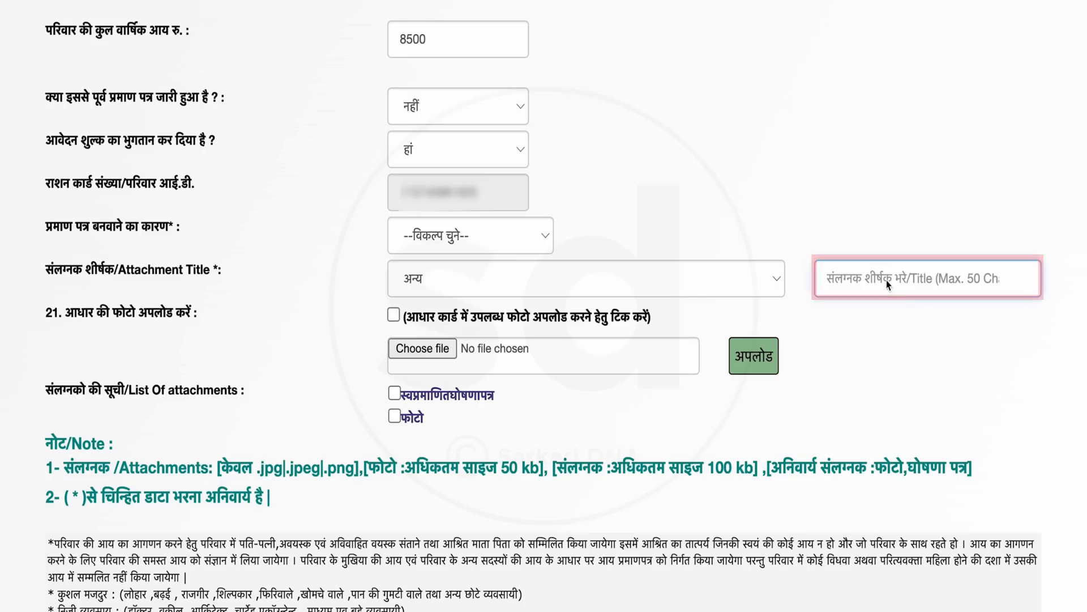
left_click(888, 283)
type("आधार कार्ड")
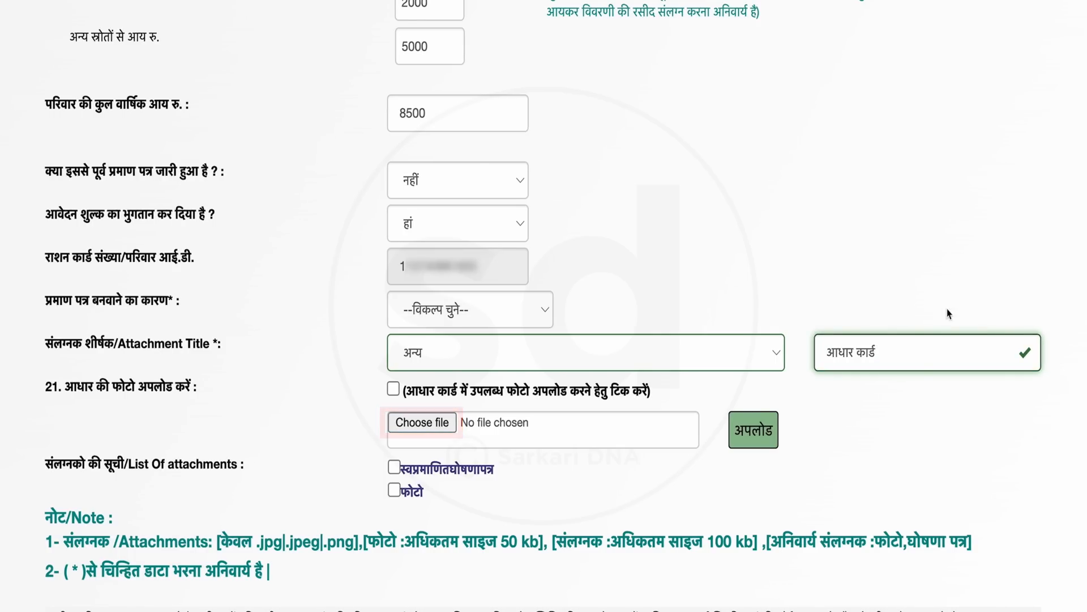
left_click(426, 422)
left_click(446, 360)
left_click(766, 431)
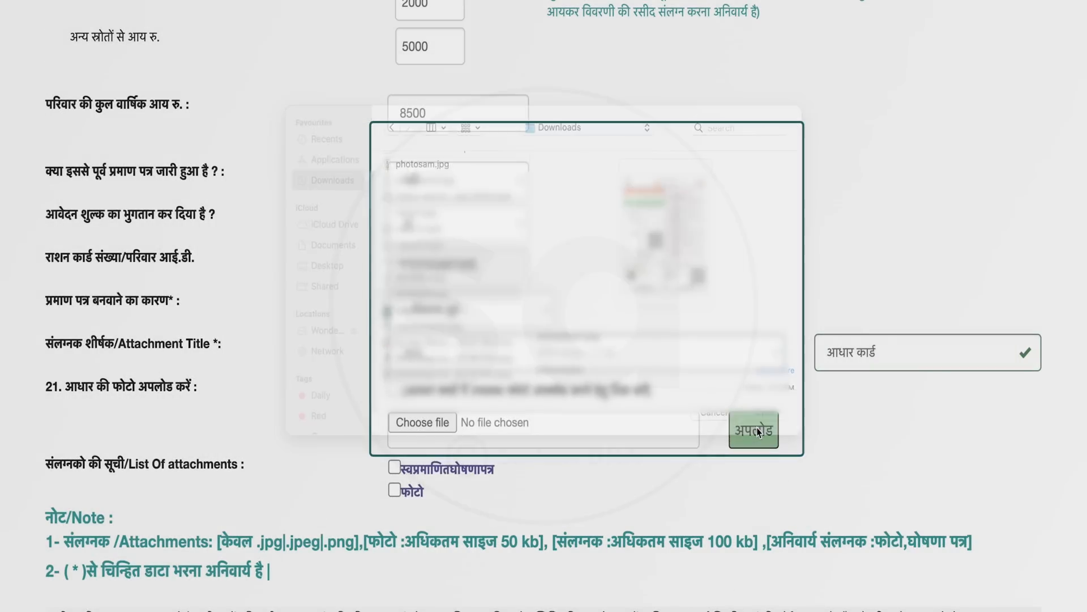
left_click(765, 433)
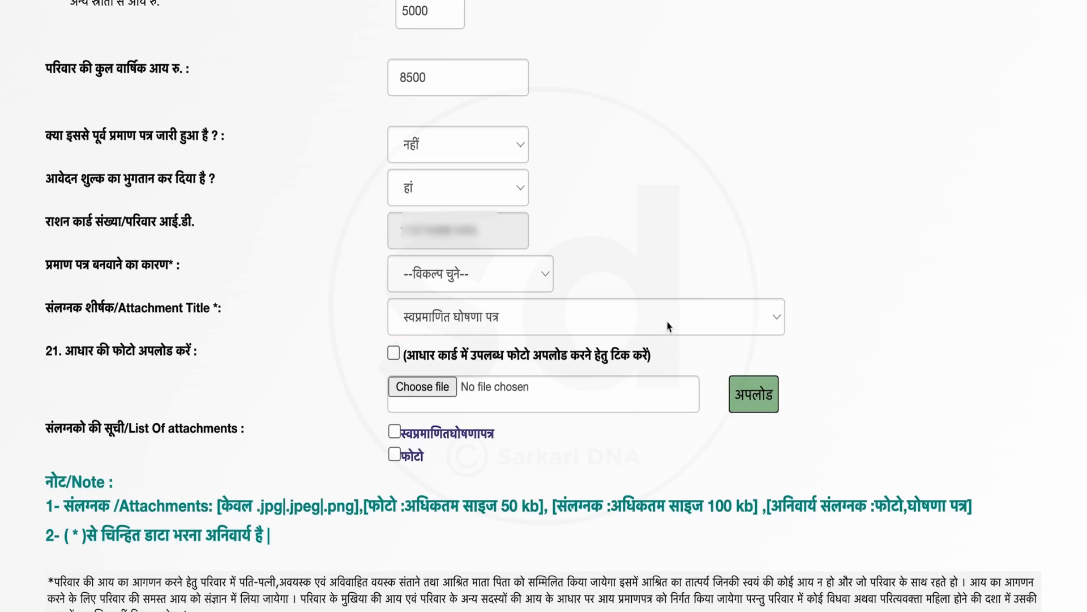
left_click(668, 310)
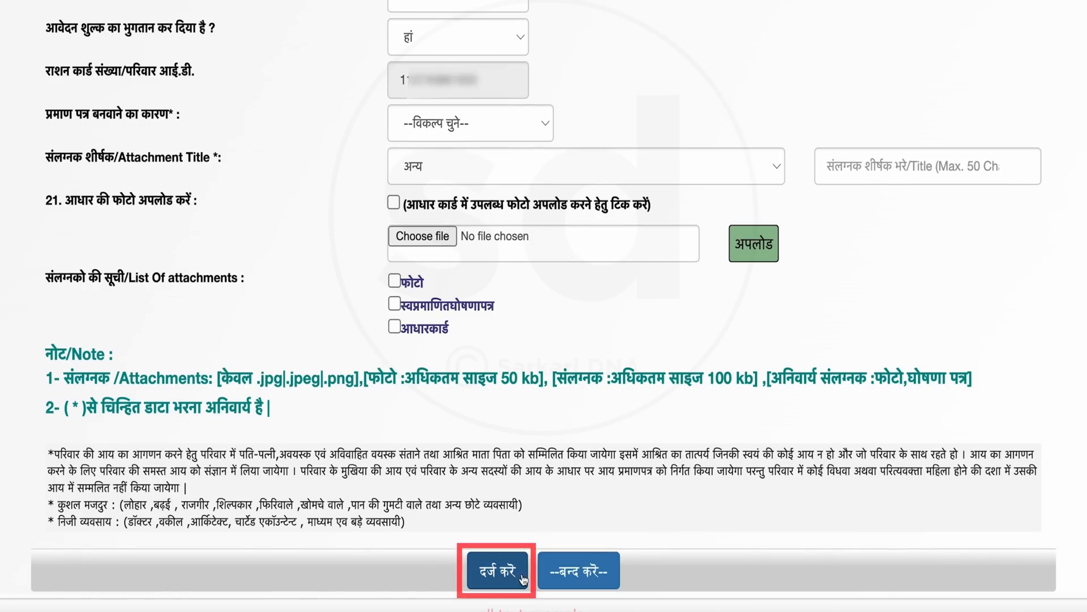
Submit the application with दर्ज करें and go to the service fee payment link
left_click(486, 567)
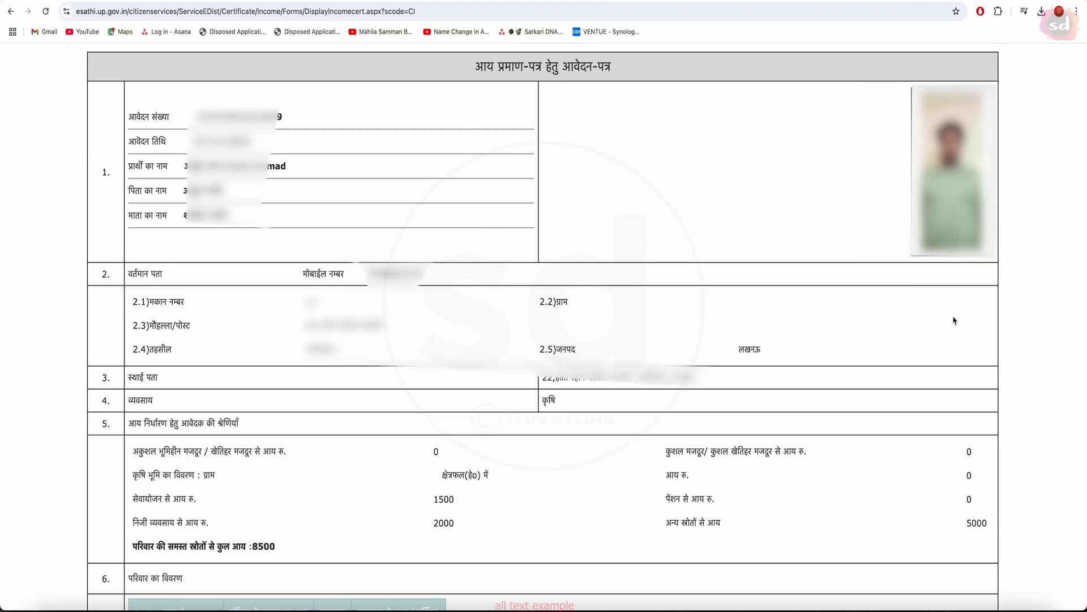
scroll(955, 321, "down", 9)
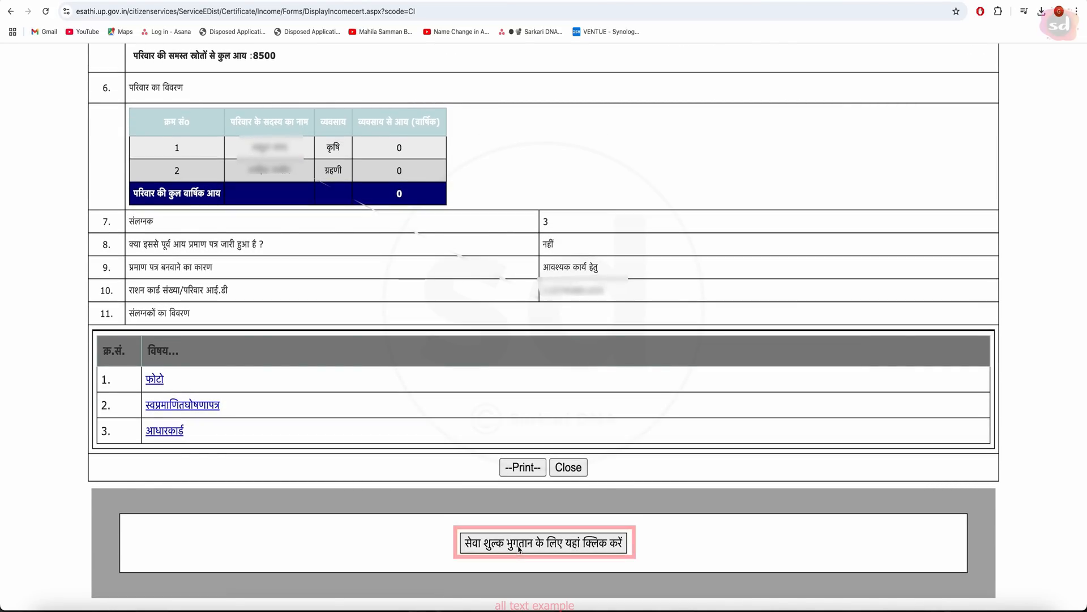
left_click(519, 545)
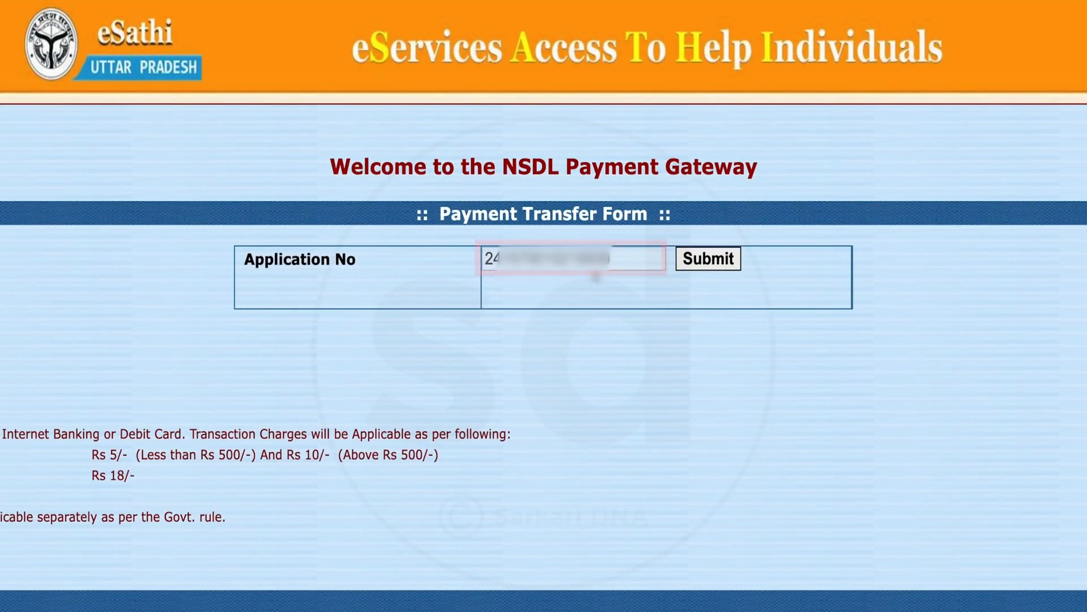
Submit the payment transfer form and proceed to pay the ₹15 fee online
left_click(717, 261)
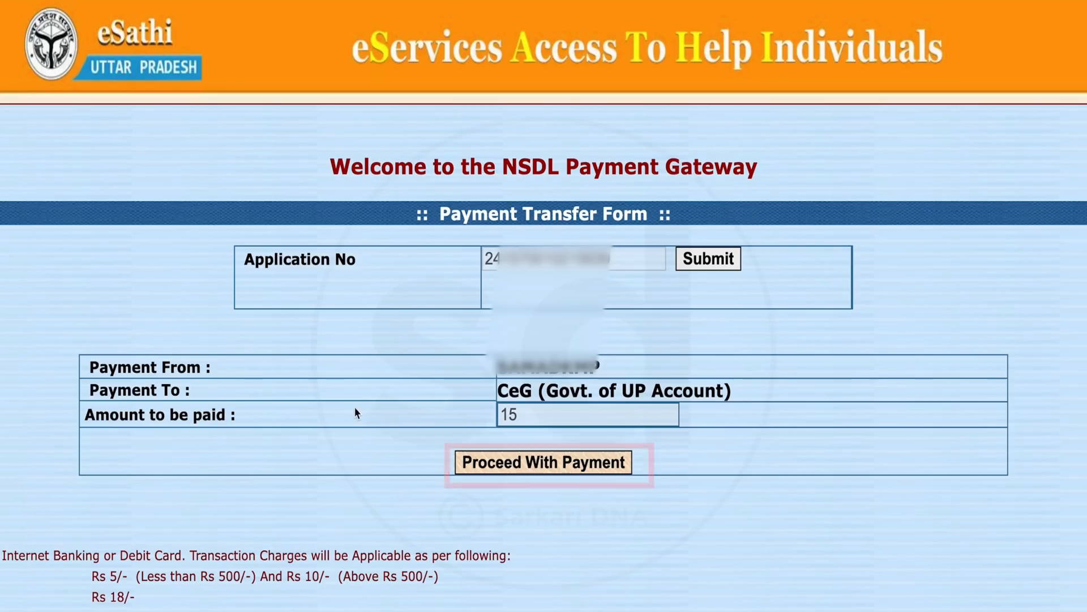
left_click(518, 477)
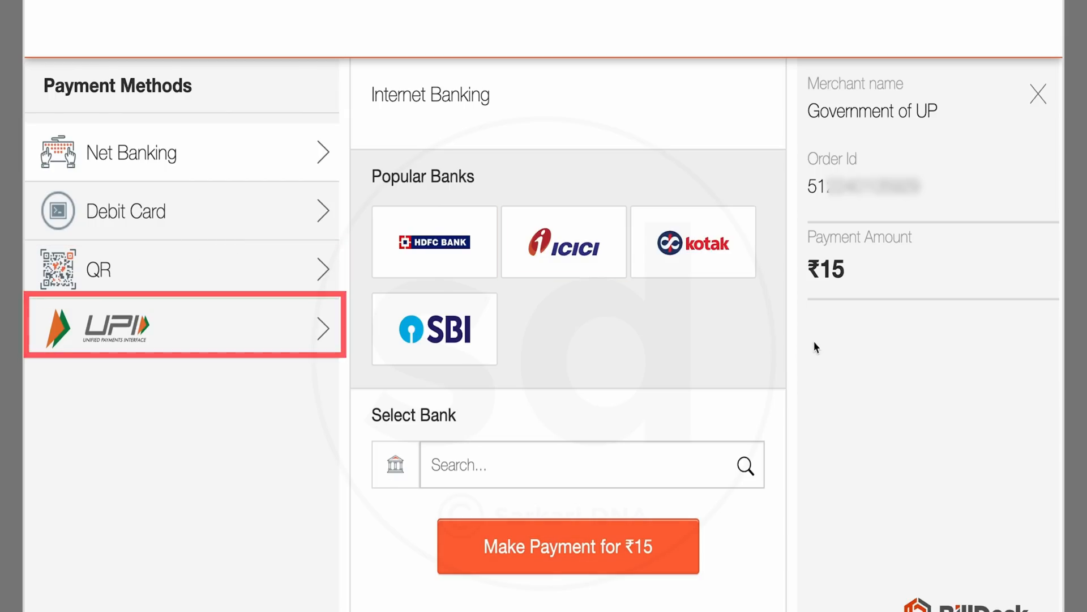
Choose QR payment with BHIM UPI and generate the ₹15 payment code
left_click(190, 268)
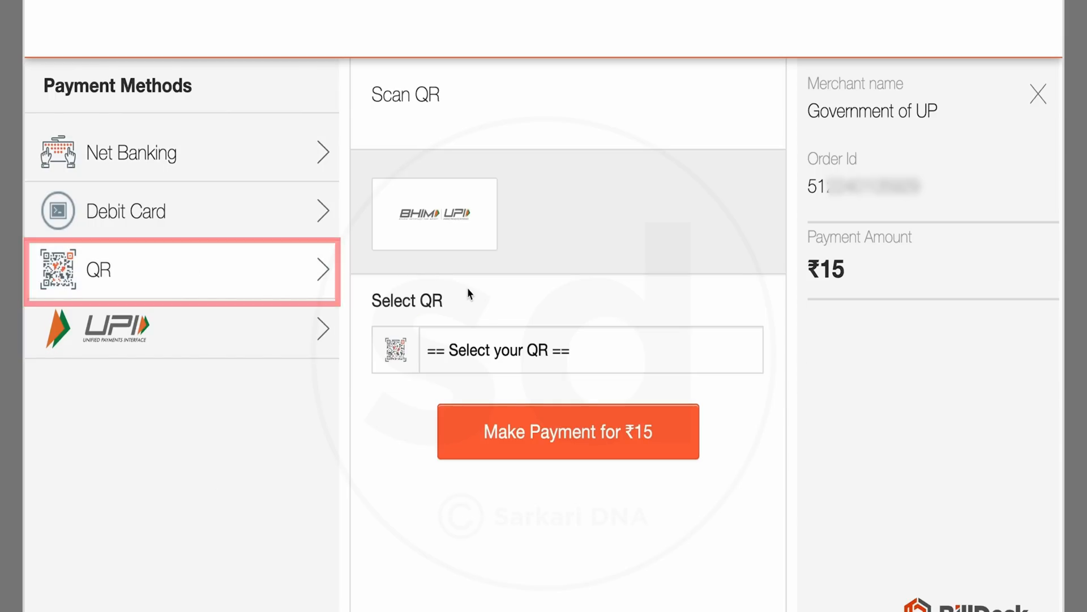
left_click(481, 354)
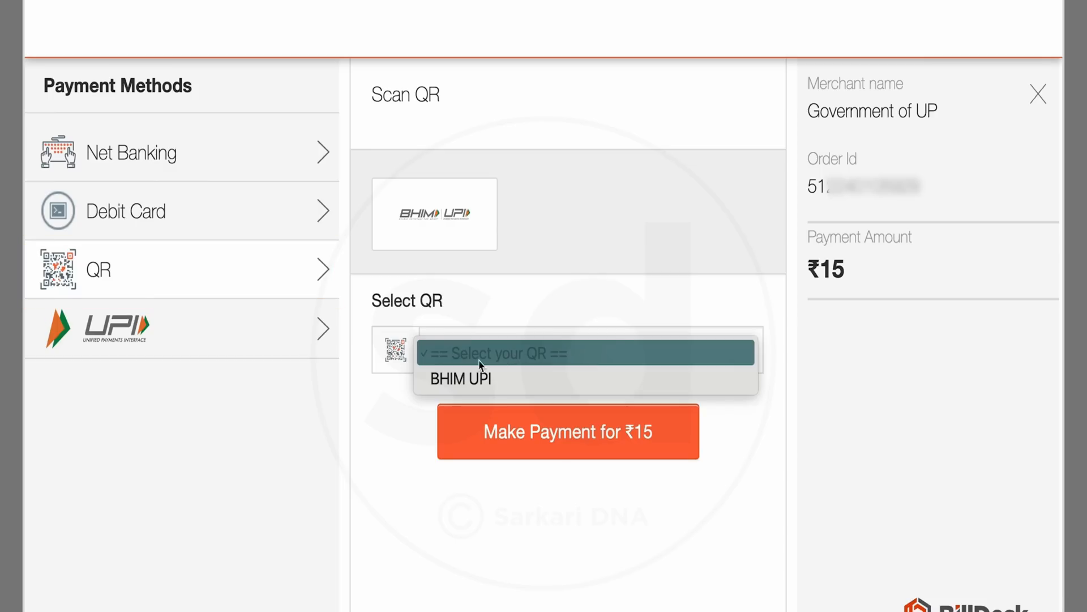
left_click(450, 377)
left_click(544, 430)
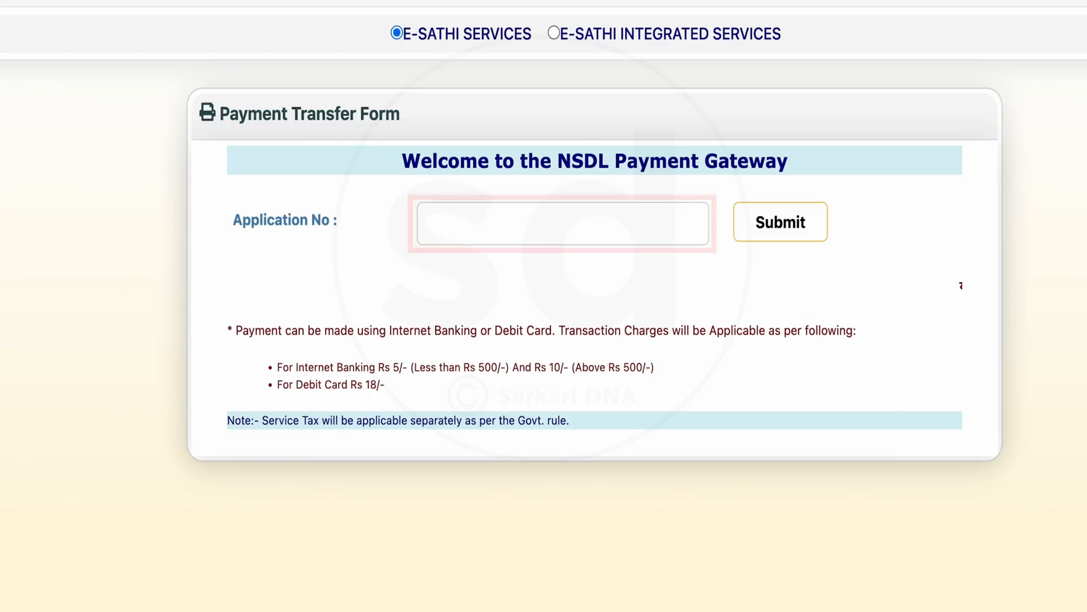
Find the ₹15 payment by the pasted application number and show its acknowledgement slip dated 07/12/2024
left_click(546, 221)
key("super+v")
type("123")
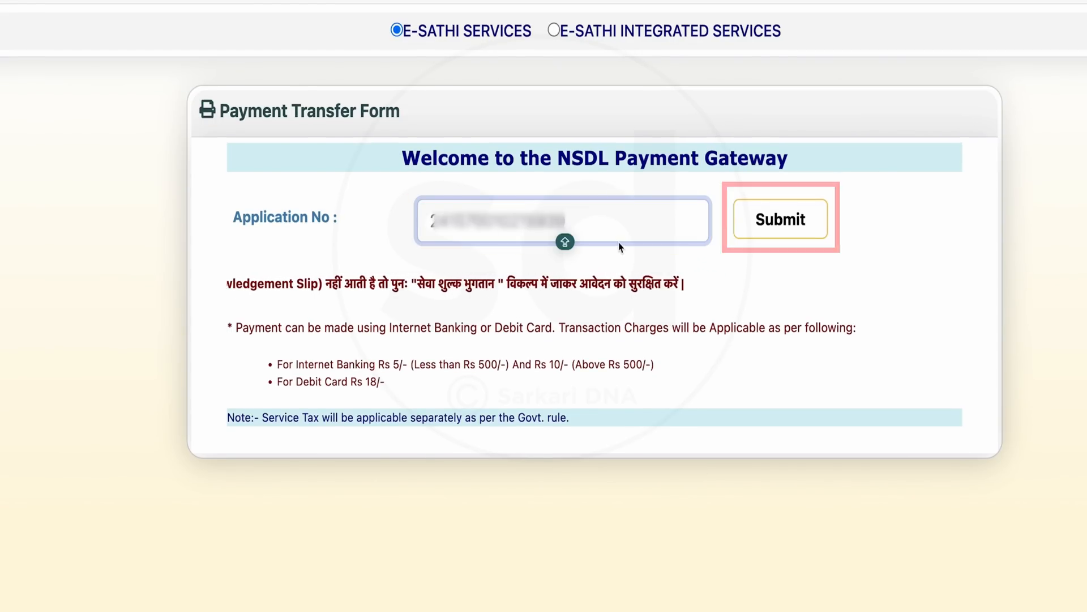
left_click(780, 220)
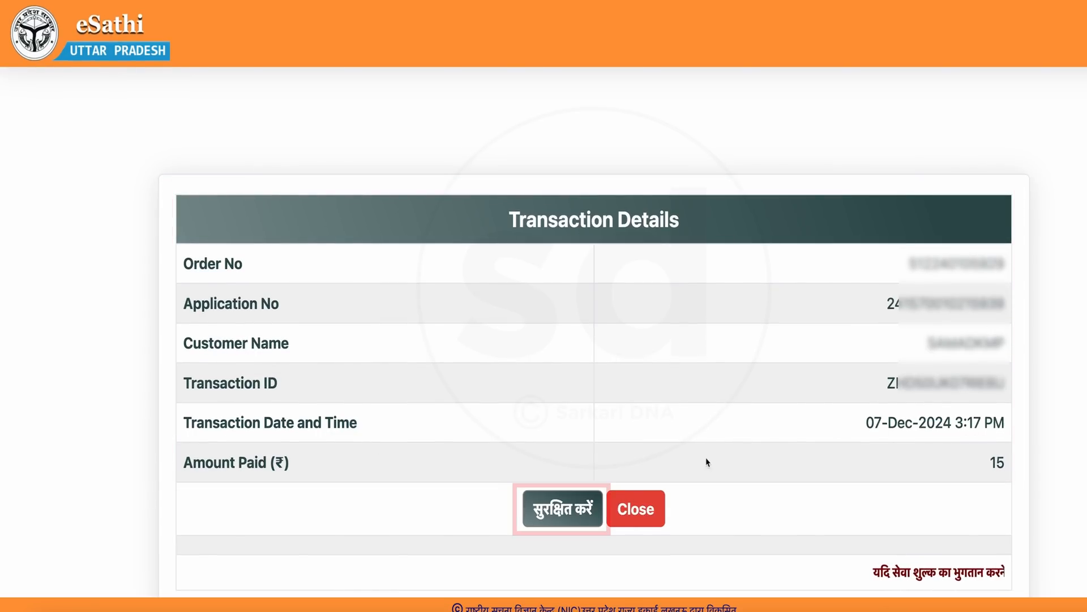
left_click(522, 527)
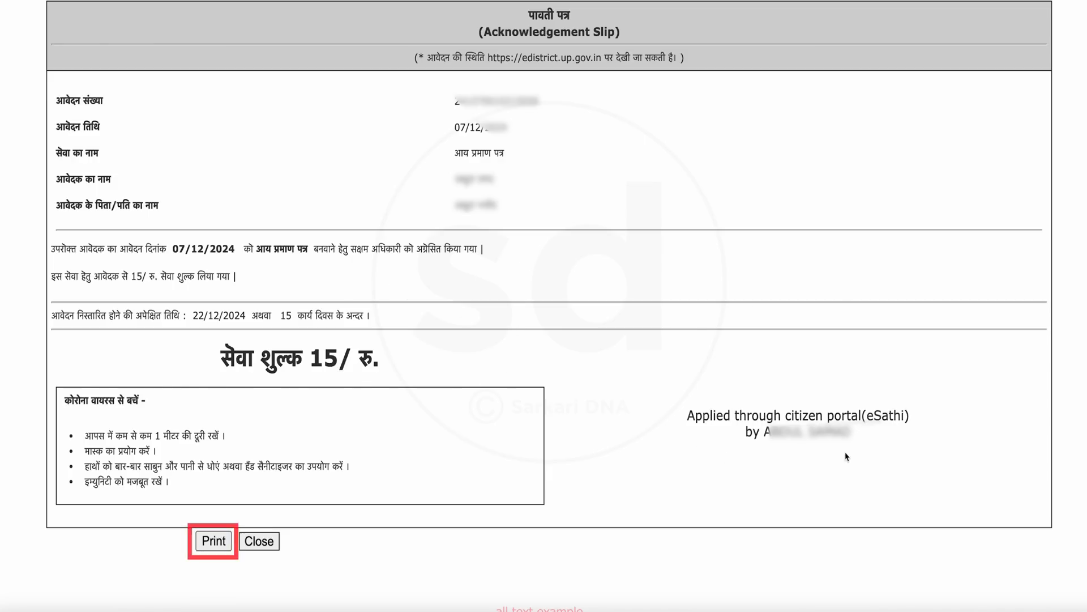
Save the acknowledgement slip as a PDF in Downloads
left_click(210, 541)
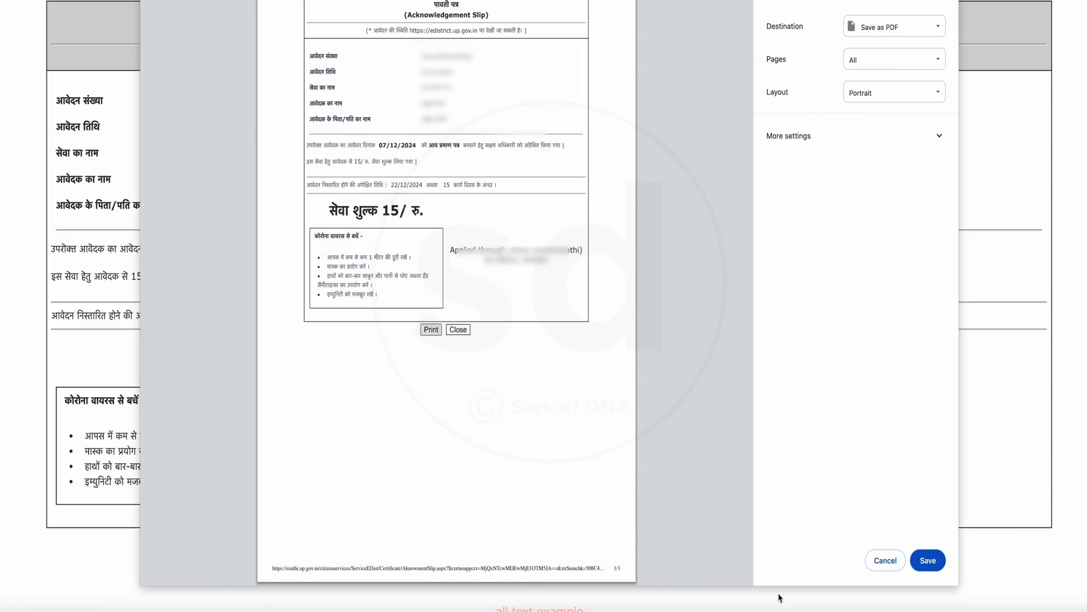
left_click(934, 564)
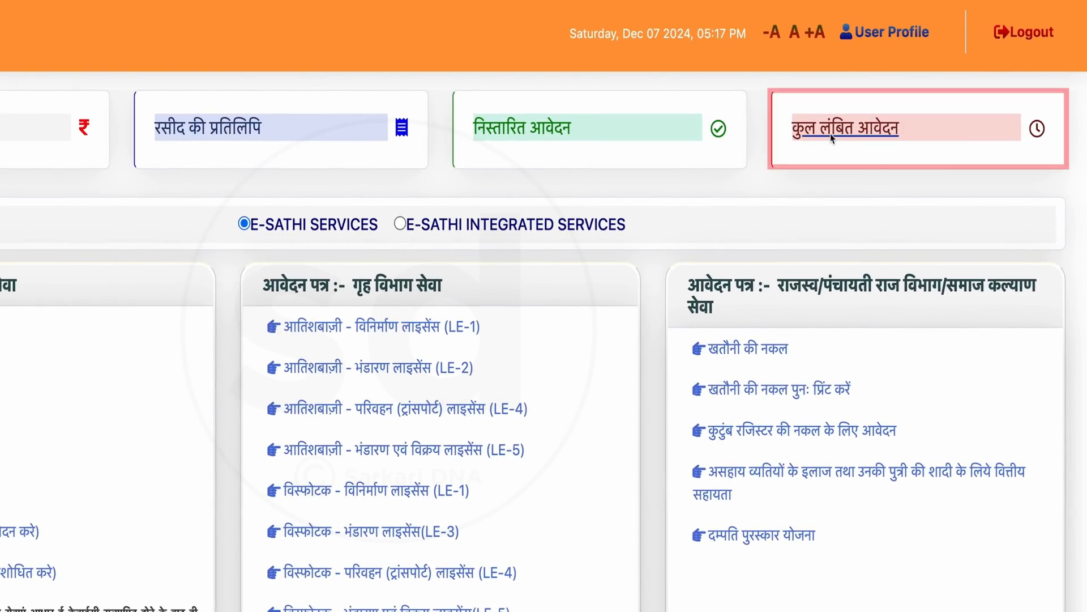
Go from pending applications to the disposed Income applications, listing those received 15/01/2025 and 16/12/2024
left_click(832, 138)
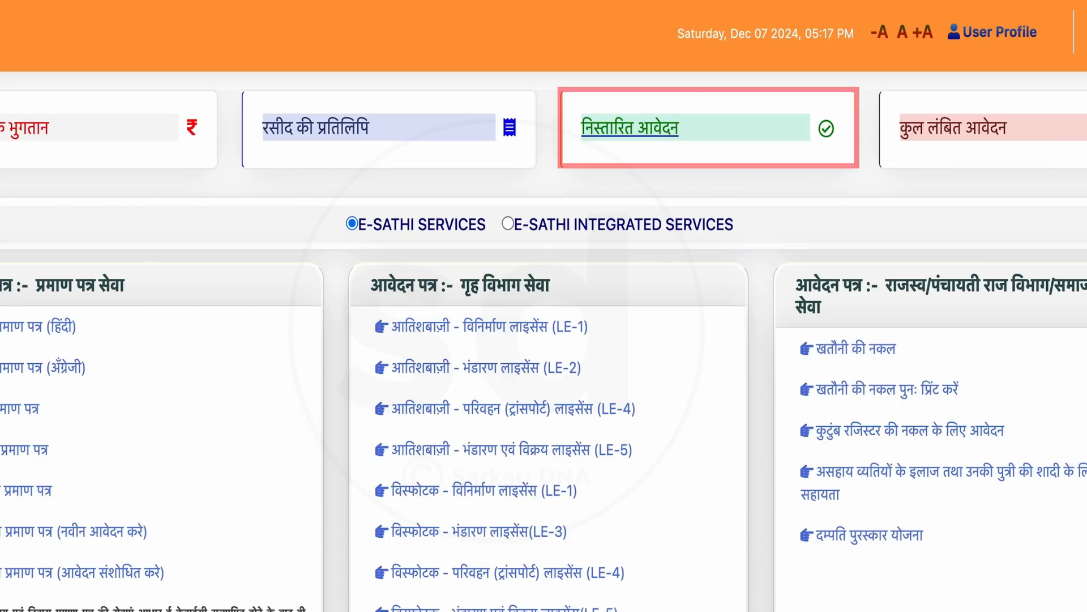
left_click(667, 131)
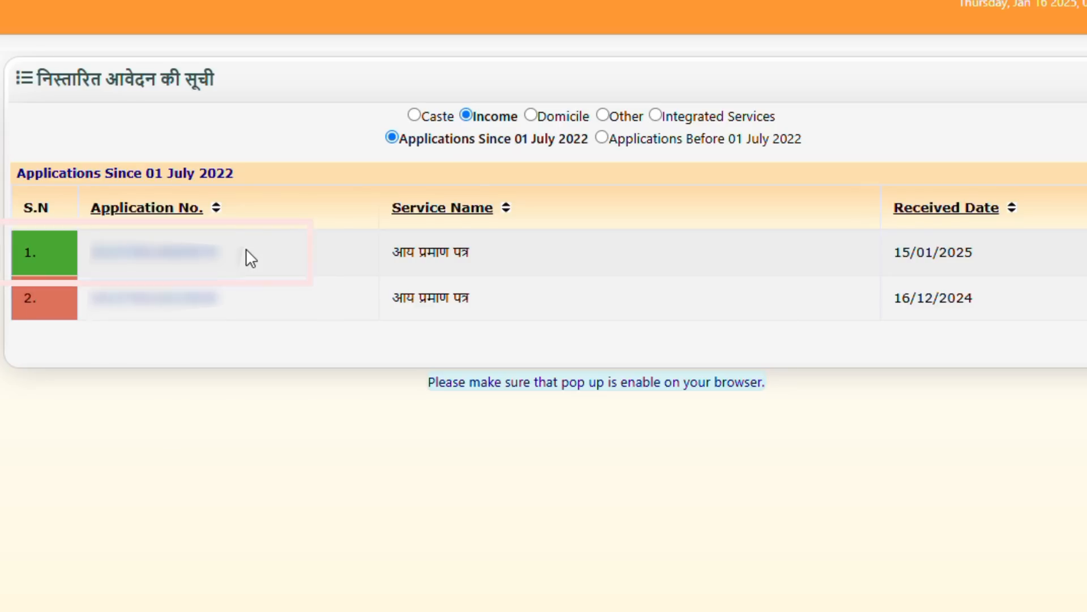
Save the first disposed application's income certificate, showing annual income ₹42000, as a PDF
left_click(210, 262)
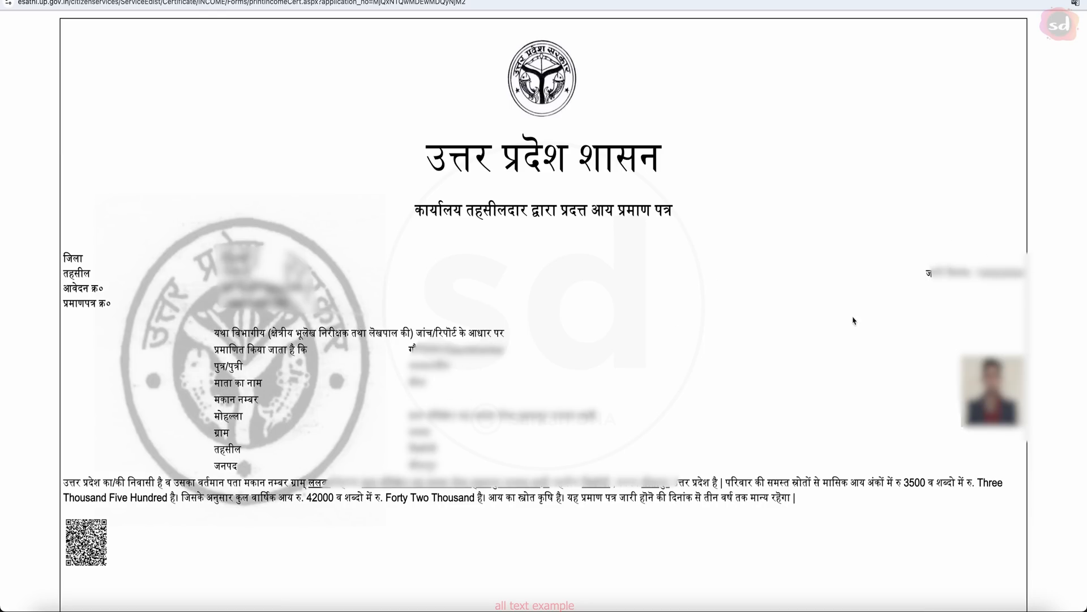
scroll(732, 485, "down", 3)
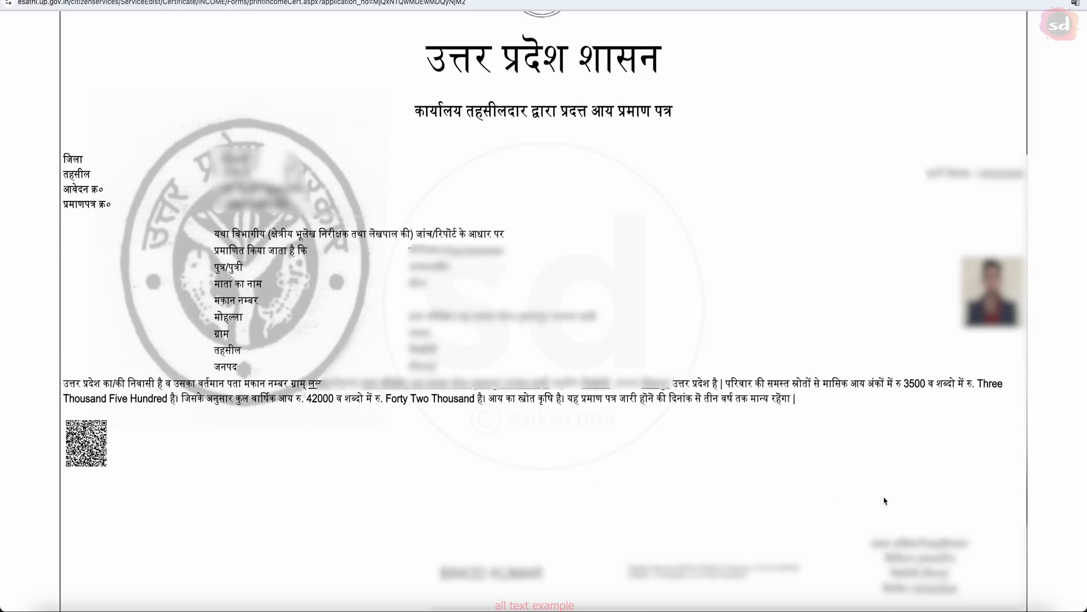
scroll(749, 527, "down", 3)
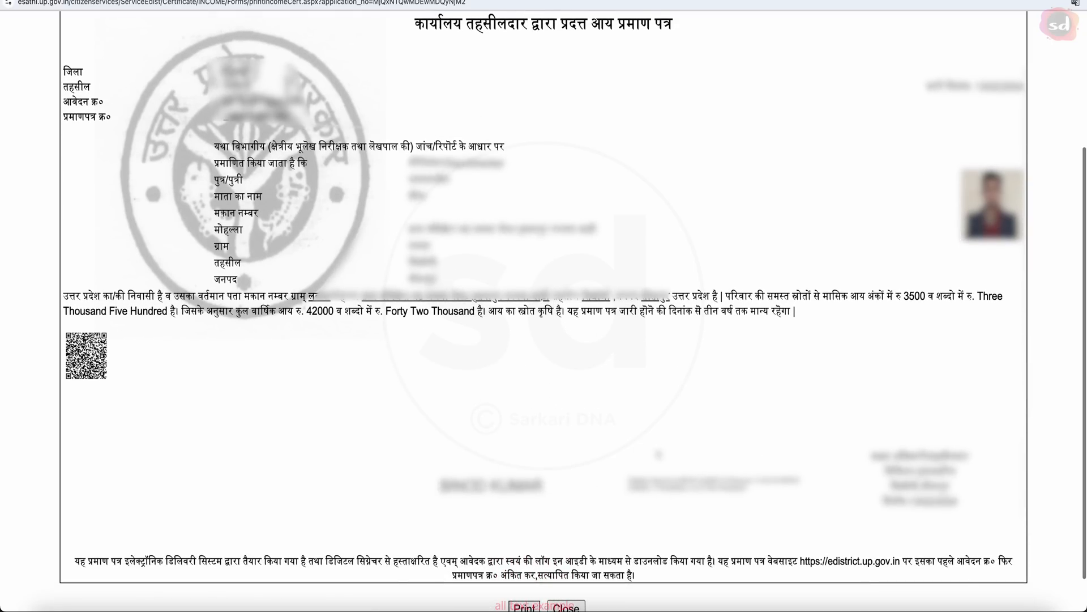
scroll(660, 454, "down", 1)
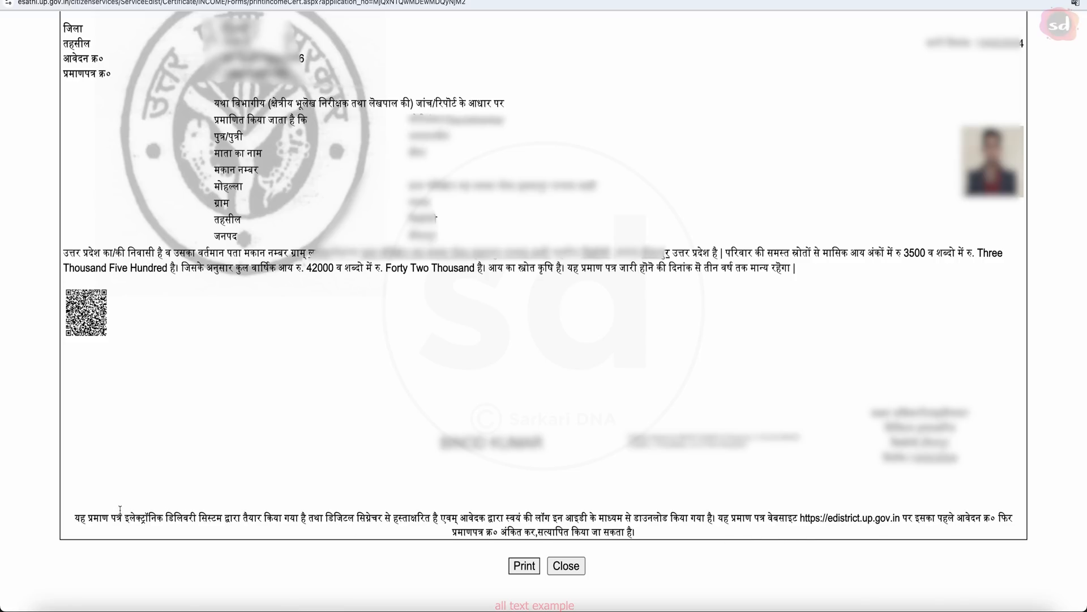
left_click(522, 566)
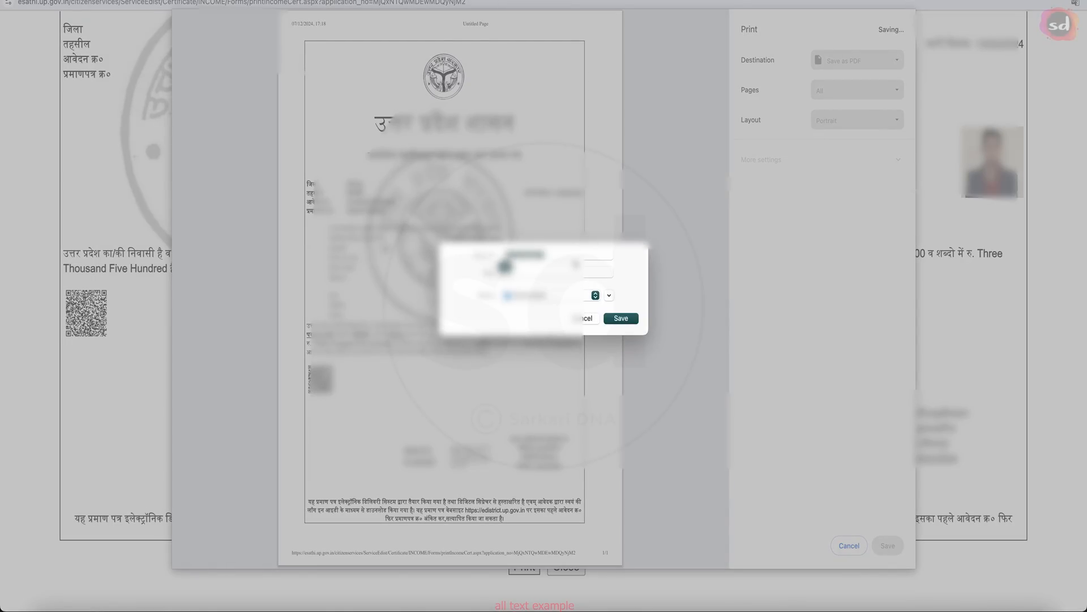
left_click(622, 318)
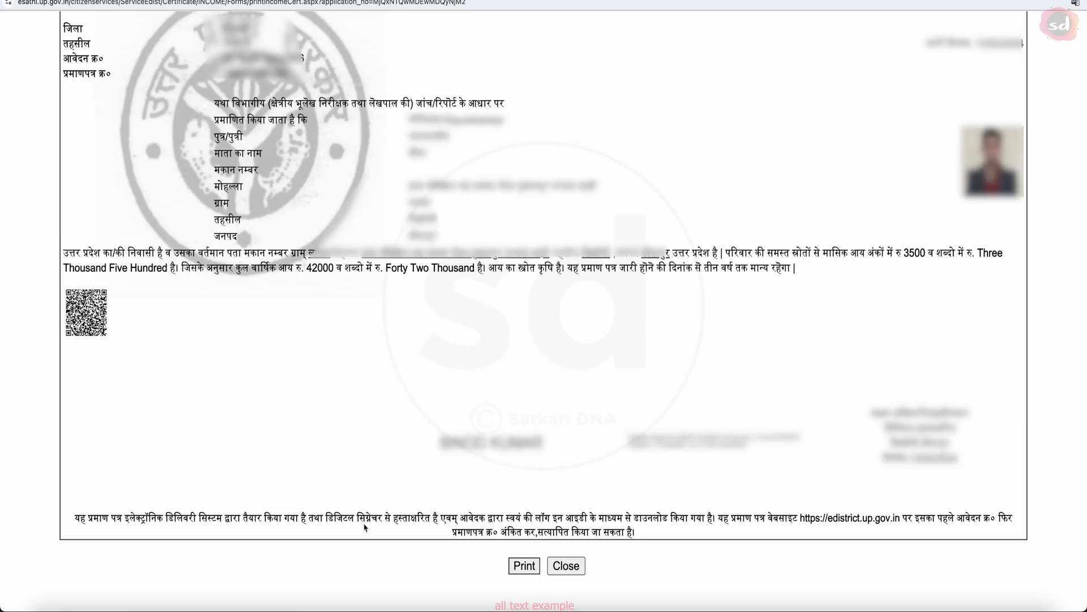